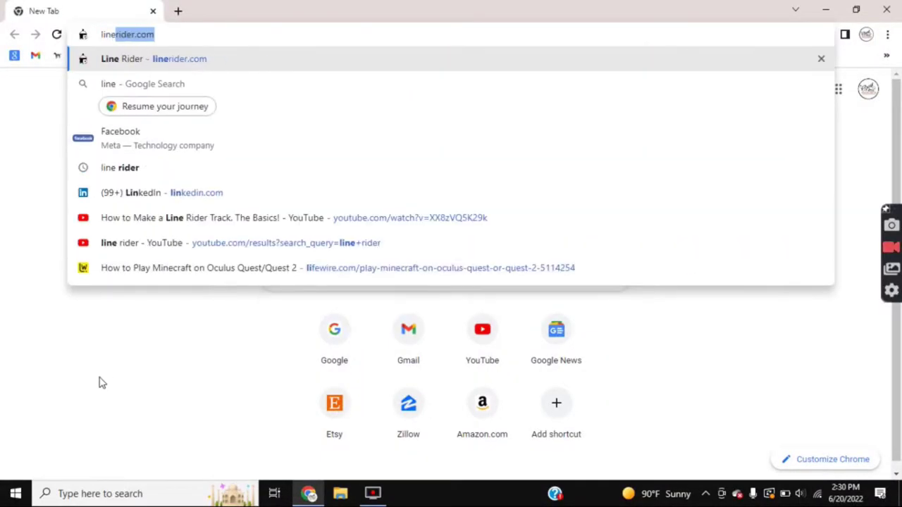
# Open linerider.com and start playing to reach the blank track editor
pyautogui.press('Return')
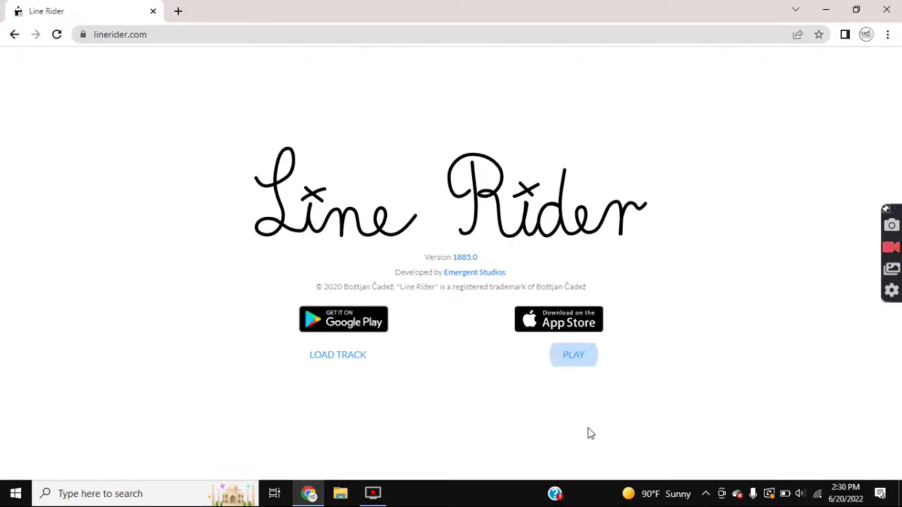
pyautogui.click(575, 362)
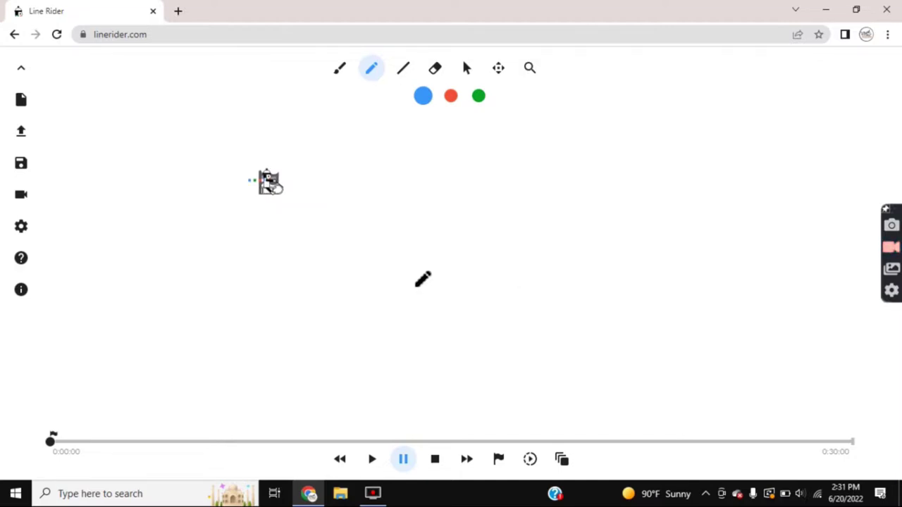
# Draw a horizontal blue line with the Line tool below and right of the rider, examine its two sides up close, and undo it
pyautogui.click(482, 103)
pyautogui.click(423, 98)
pyautogui.click(399, 71)
pyautogui.moveTo(336, 268); pyautogui.dragTo(647, 266)
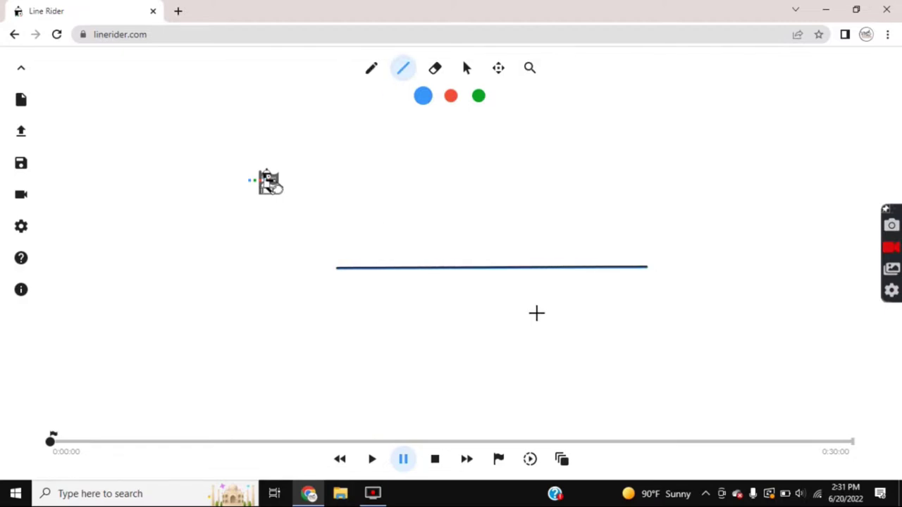
pyautogui.scroll(10, 501, 265)
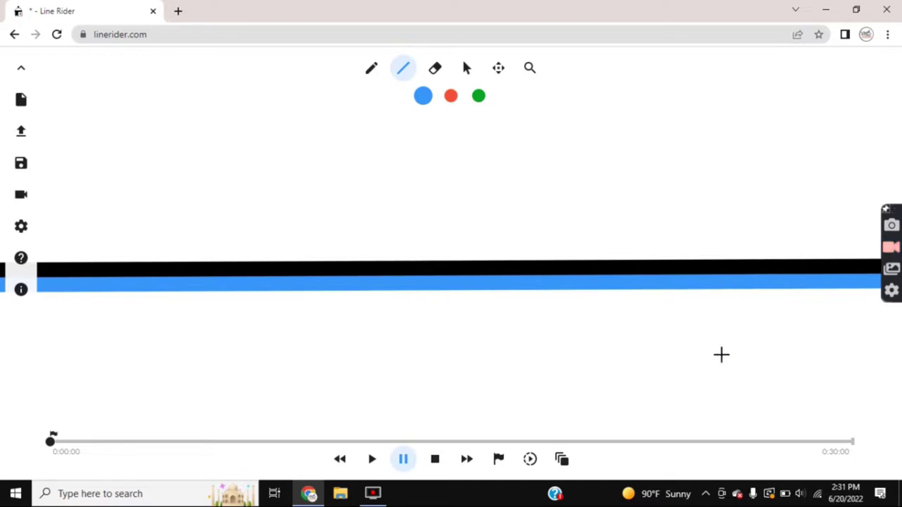
pyautogui.scroll(-5, 613, 260)
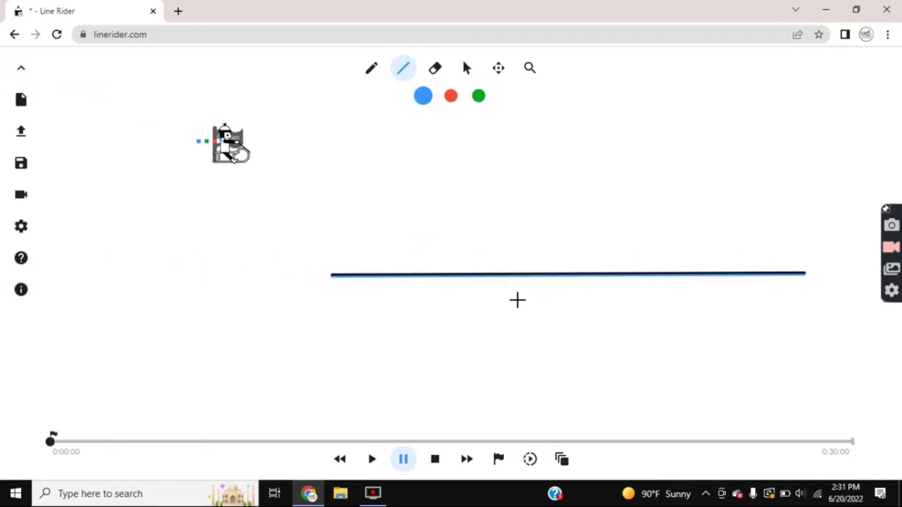
pyautogui.hotkey('ctrl', 'z')
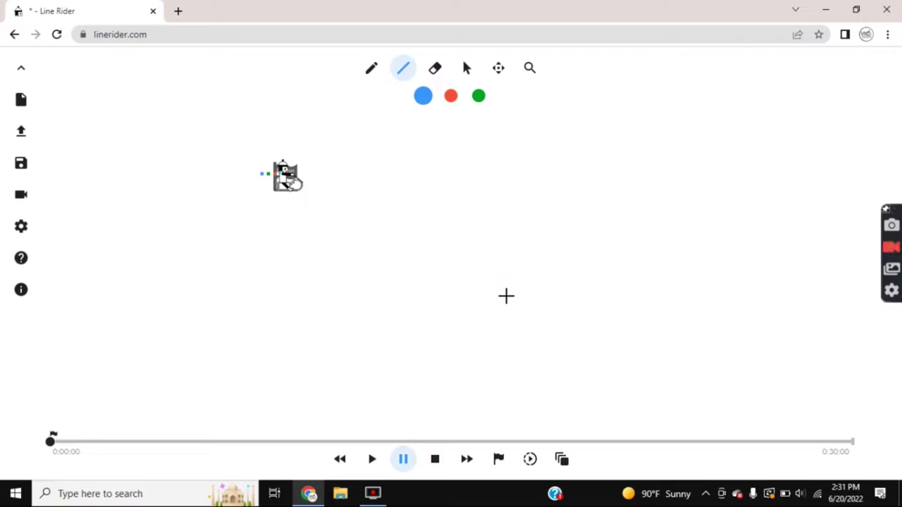
# Test the ride on a horizontal blue line drawn from left to right beneath the rider, and undo the line
pyautogui.scroll(3, 247, 183)
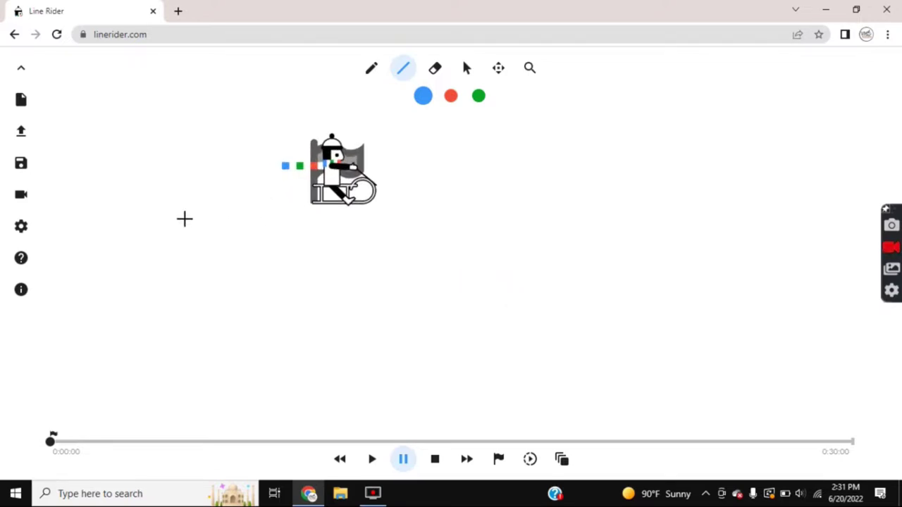
pyautogui.moveTo(179, 219)
pyautogui.mouseDown()
pyautogui.moveTo(618, 204)
pyautogui.moveTo(729, 207)
pyautogui.moveTo(752, 220)
pyautogui.mouseUp()
pyautogui.click(374, 460)
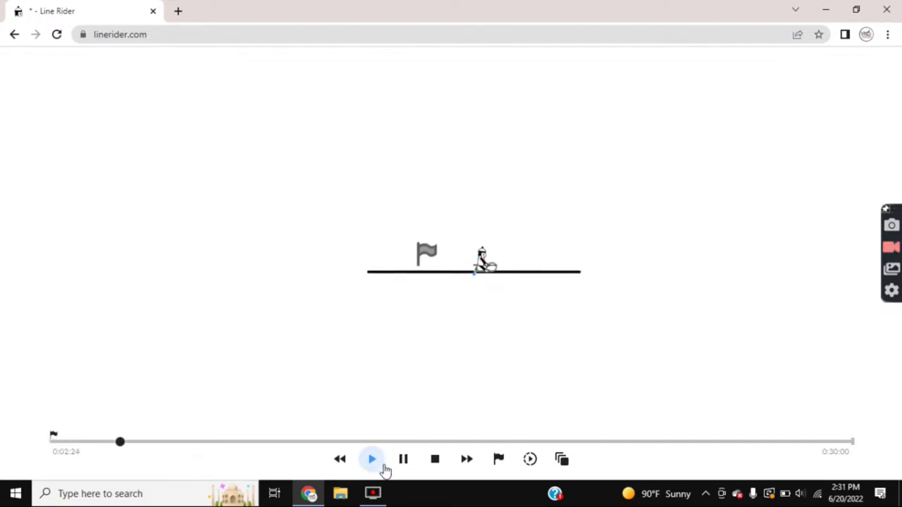
pyautogui.click(406, 463)
pyautogui.moveTo(142, 448); pyautogui.dragTo(29, 455)
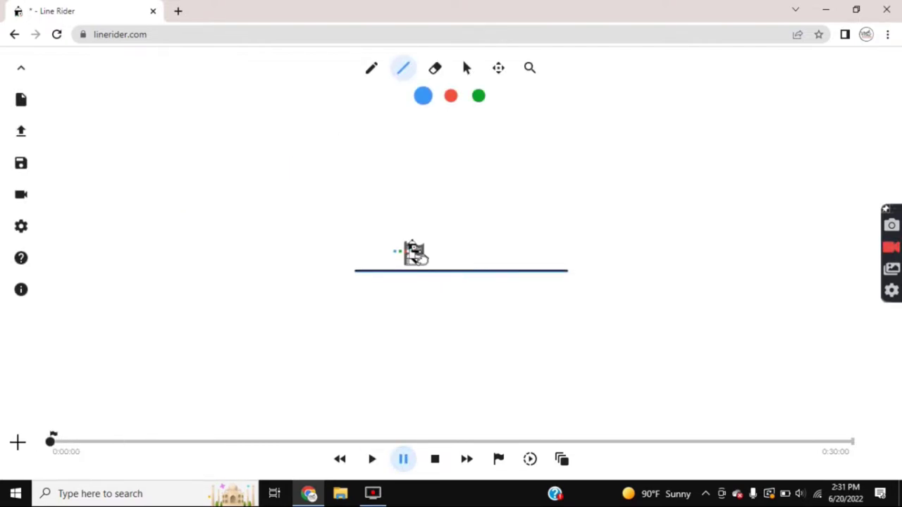
pyautogui.hotkey('ctrl', 'z')
# Compare which side is solid on blue straight lines drawn in both directions beneath the rider, undoing each one
pyautogui.scroll(3, 381, 314)
pyautogui.scroll(1, 428, 288)
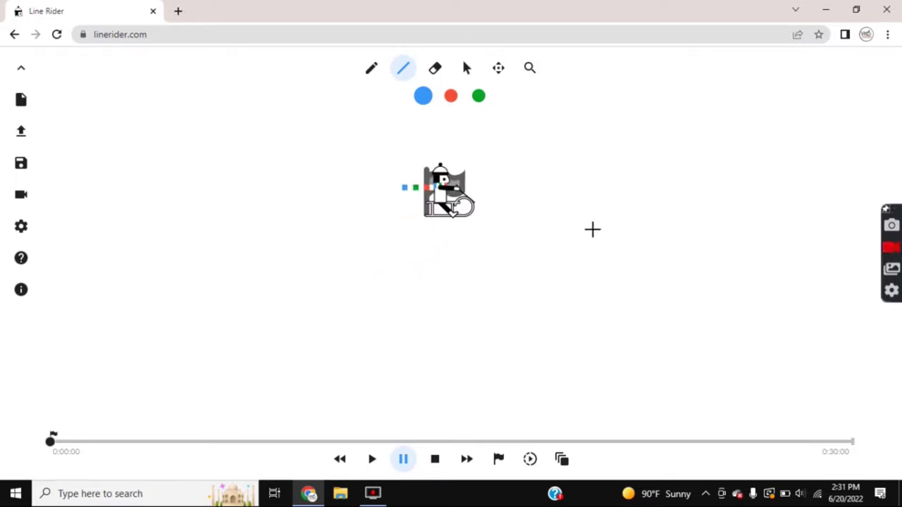
pyautogui.moveTo(592, 229)
pyautogui.mouseDown()
pyautogui.moveTo(282, 246)
pyautogui.moveTo(256, 230)
pyautogui.mouseUp()
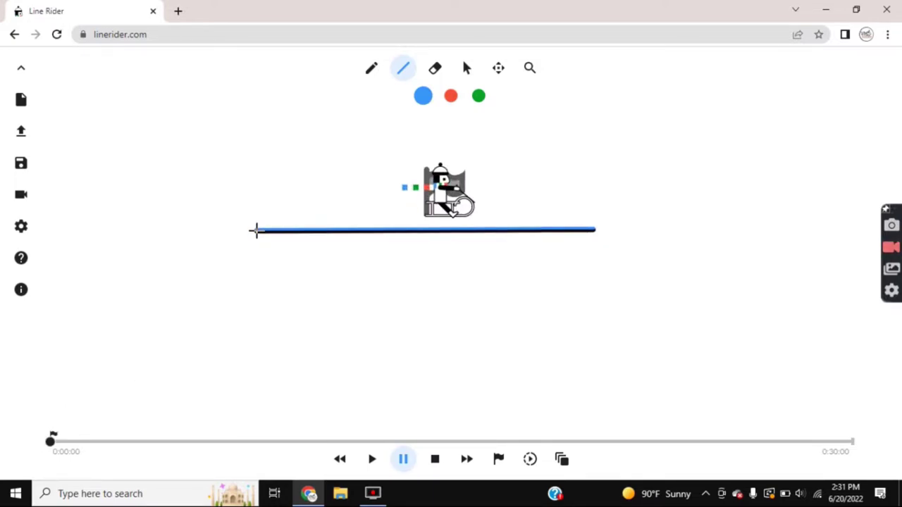
pyautogui.hotkey('ctrl', 'z')
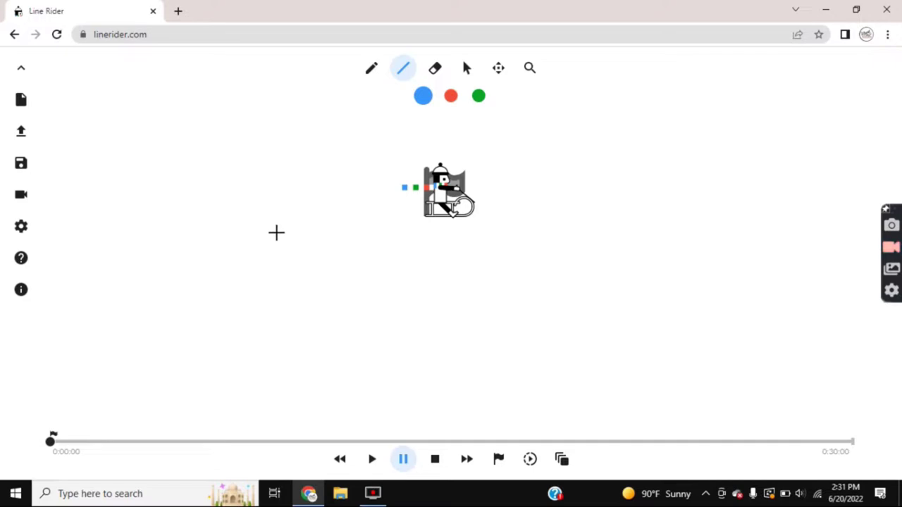
pyautogui.moveTo(263, 242); pyautogui.dragTo(675, 240)
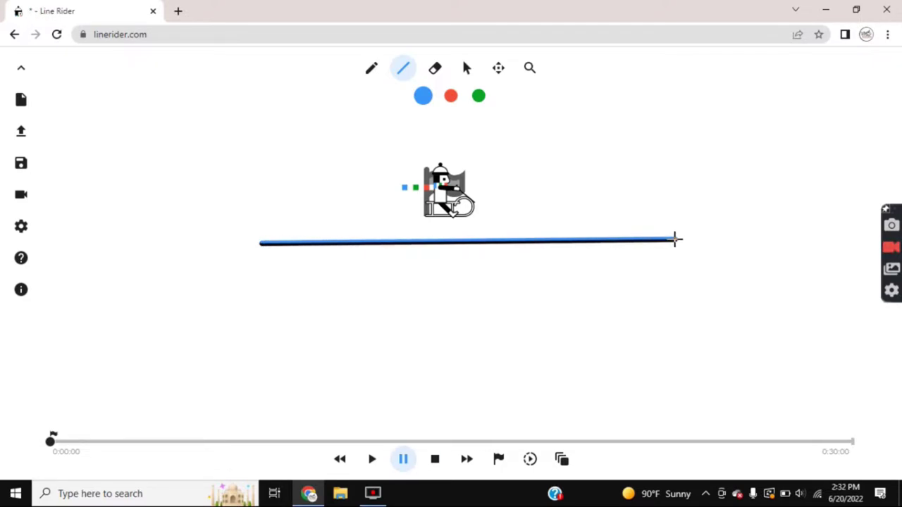
pyautogui.hotkey('ctrl', 'z')
pyautogui.moveTo(675, 240)
pyautogui.mouseDown()
pyautogui.moveTo(179, 273)
pyautogui.moveTo(156, 254)
pyautogui.mouseUp()
pyautogui.hotkey('ctrl', 'z')
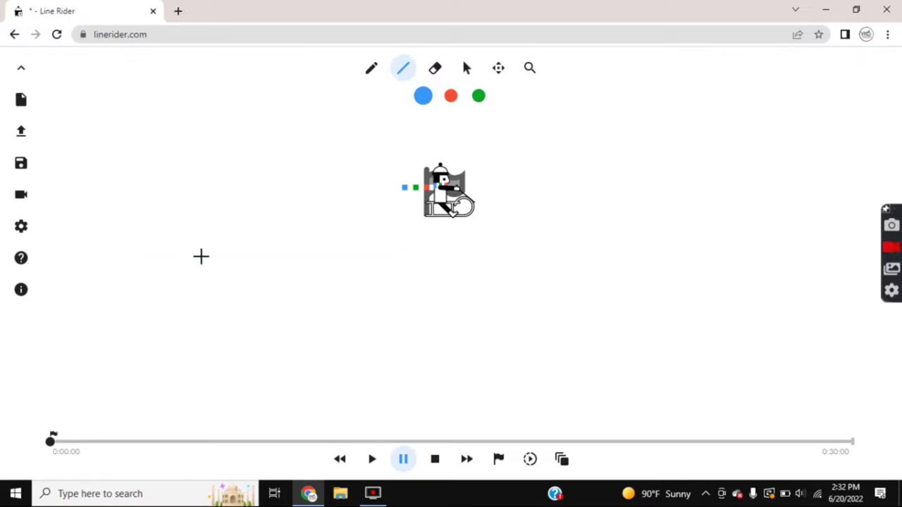
pyautogui.moveTo(608, 234)
pyautogui.mouseDown()
pyautogui.moveTo(353, 265)
pyautogui.moveTo(253, 251)
pyautogui.moveTo(455, 254)
pyautogui.moveTo(601, 235)
pyautogui.mouseUp()
pyautogui.hotkey('ctrl', 'z')
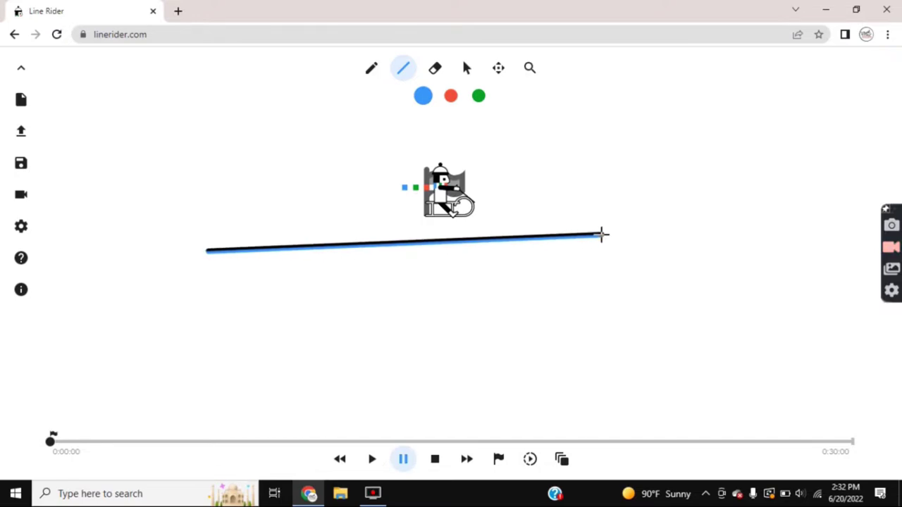
pyautogui.hotkey('ctrl', 'z')
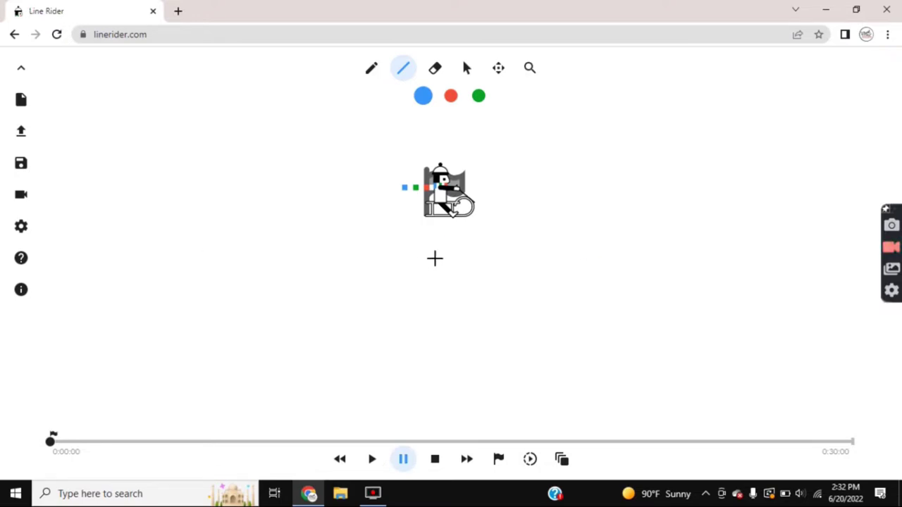
# Test the ride on a blue straight line drawn from right to left beneath the rider, and undo the line
pyautogui.moveTo(633, 222)
pyautogui.mouseDown()
pyautogui.moveTo(342, 239)
pyautogui.moveTo(249, 229)
pyautogui.mouseUp()
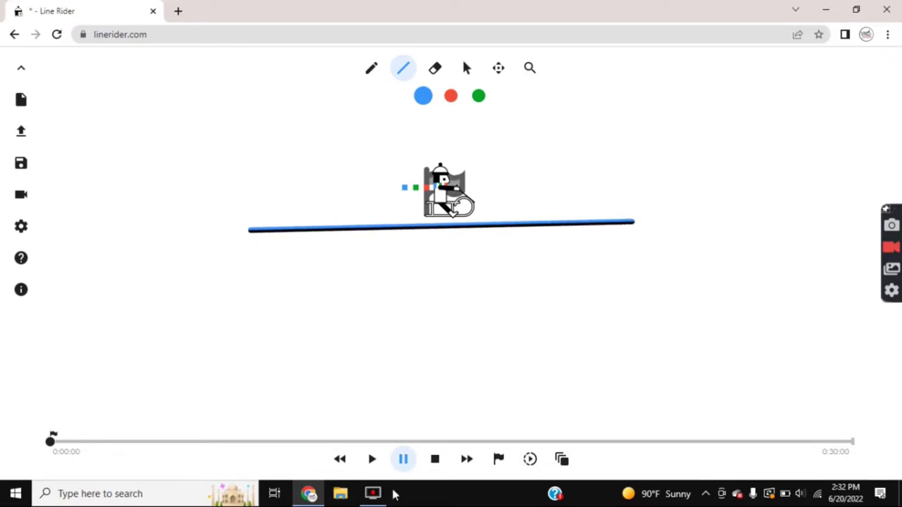
pyautogui.click(371, 461)
pyautogui.click(400, 462)
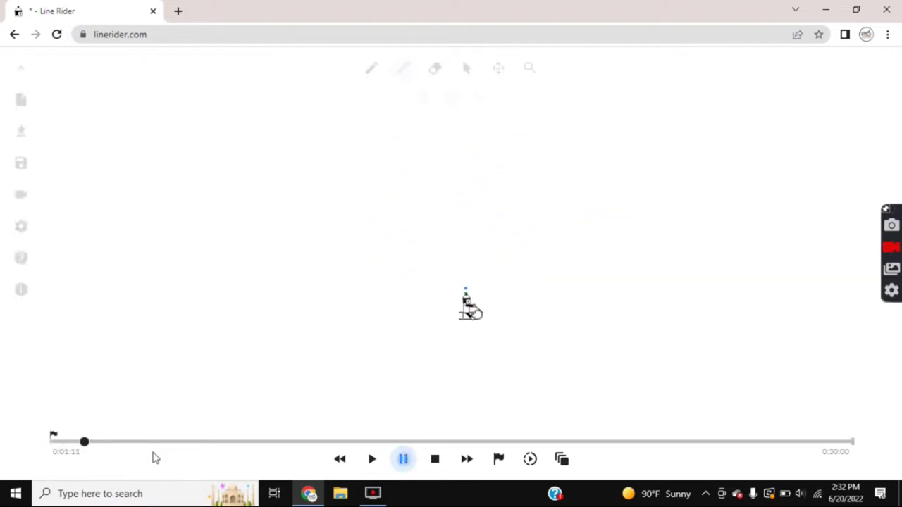
pyautogui.moveTo(90, 447); pyautogui.dragTo(25, 440)
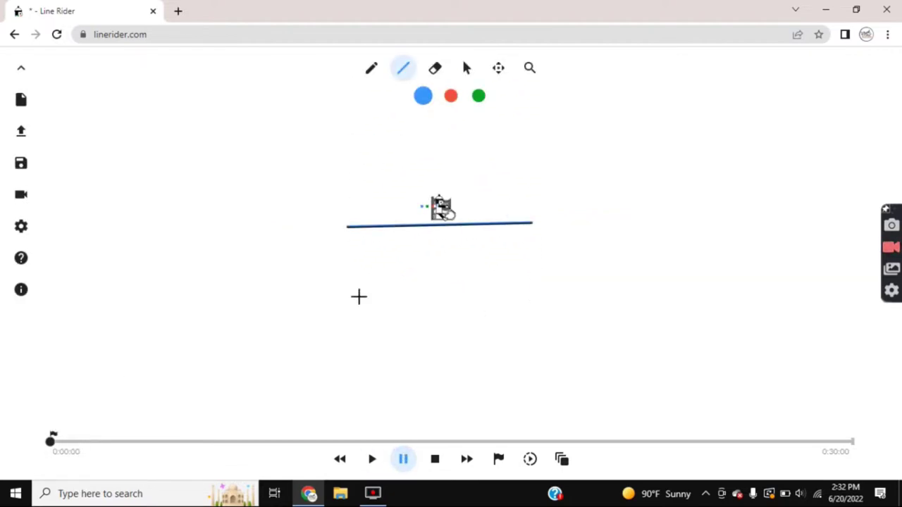
pyautogui.scroll(2, 514, 204)
pyautogui.moveTo(548, 209); pyautogui.dragTo(462, 215)
pyautogui.scroll(4, 423, 278)
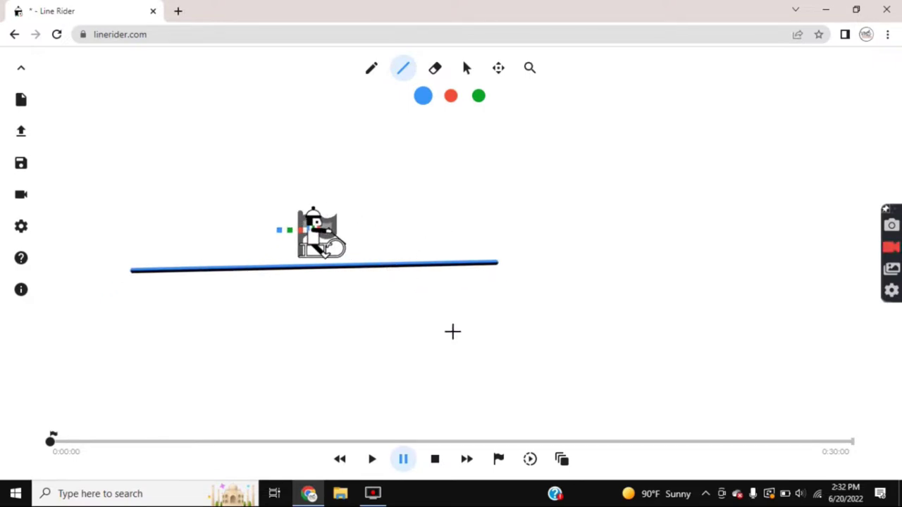
pyautogui.hotkey('ctrl', 'z')
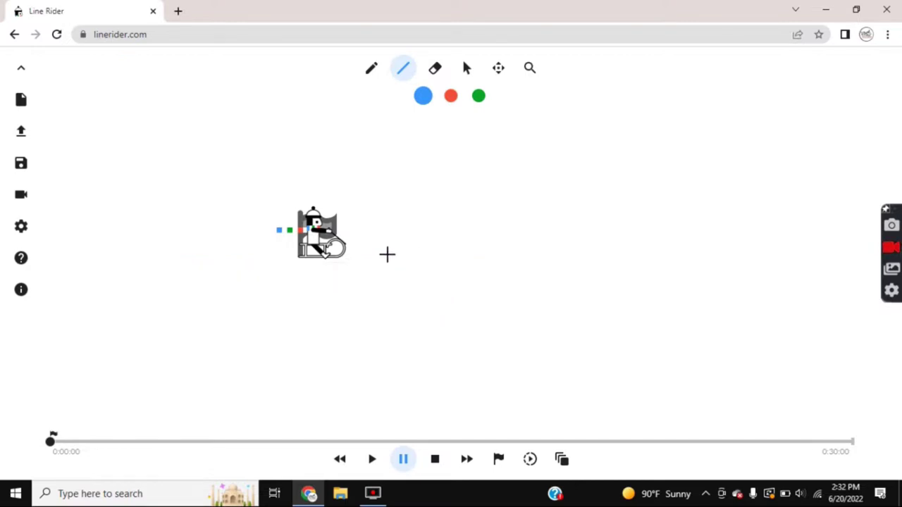
# Draw two freehand blue curves in opposite directions with the Pencil tool near the rider, and undo both
pyautogui.click(378, 76)
pyautogui.moveTo(213, 264)
pyautogui.mouseDown()
pyautogui.moveTo(471, 232)
pyautogui.moveTo(500, 247)
pyautogui.mouseUp()
pyautogui.moveTo(510, 319)
pyautogui.mouseDown()
pyautogui.moveTo(400, 292)
pyautogui.moveTo(318, 310)
pyautogui.mouseUp()
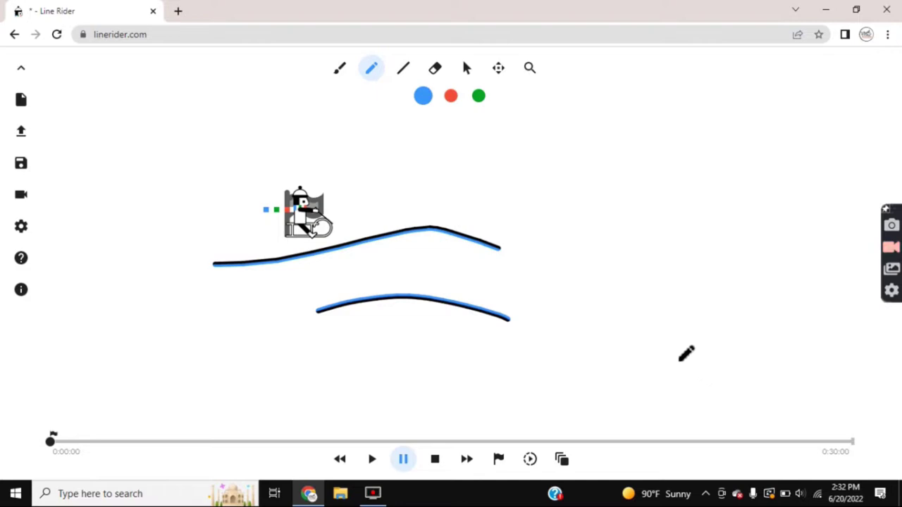
pyautogui.hotkey('ctrl', 'z')
pyautogui.hotkey('ctrl', 'z')
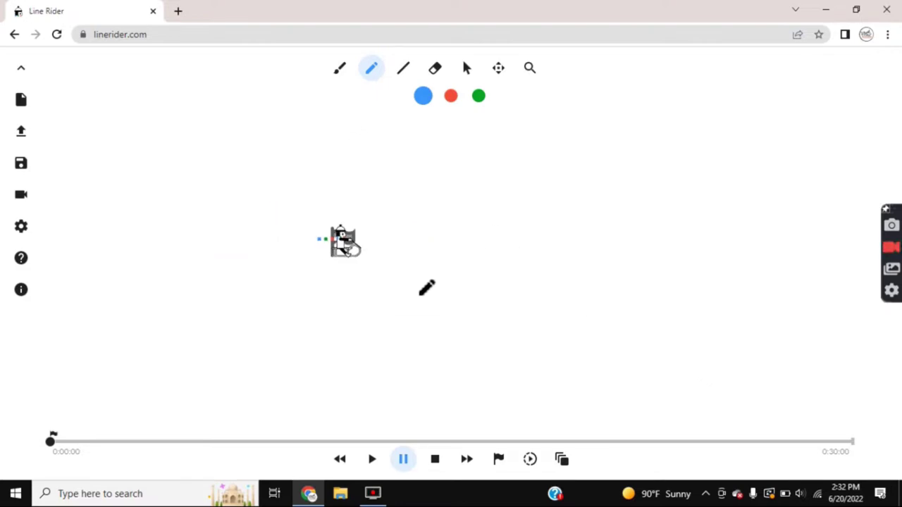
# Test the ride on a freehand red line drawn from left to right beneath the rider, and undo the line
pyautogui.click(451, 96)
pyautogui.moveTo(240, 230); pyautogui.dragTo(430, 234)
pyautogui.scroll(5, 328, 235)
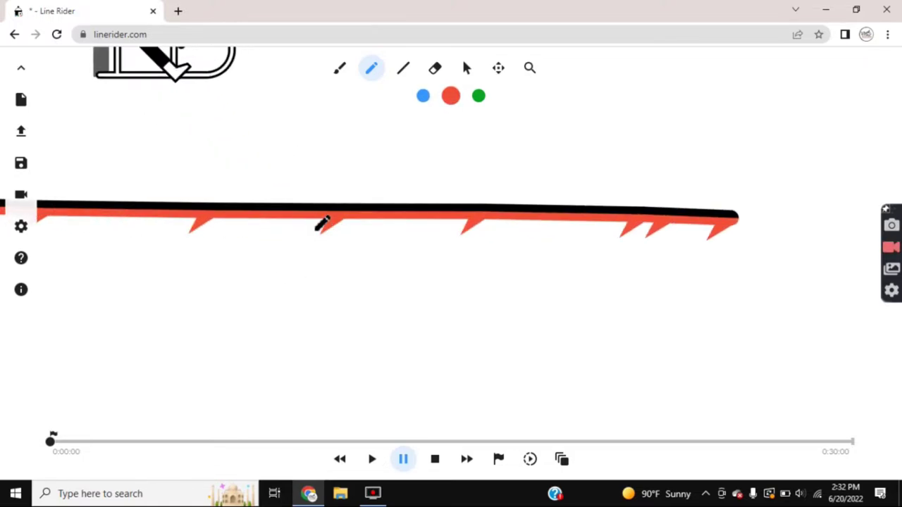
pyautogui.scroll(-4, 314, 187)
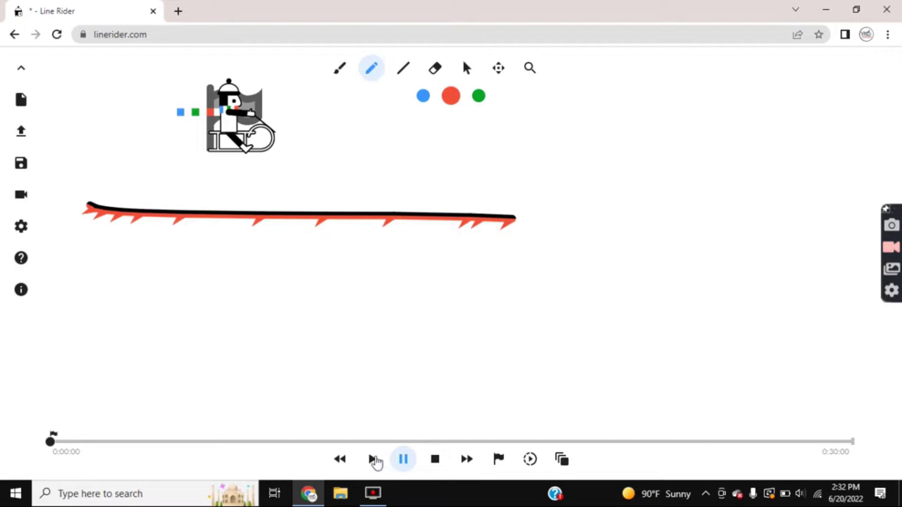
pyautogui.click(372, 460)
pyautogui.click(373, 460)
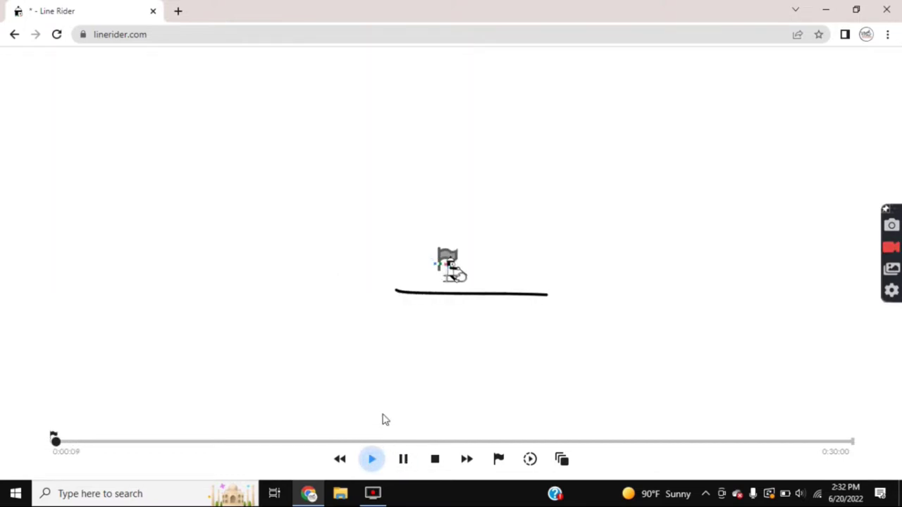
pyautogui.click(401, 456)
pyautogui.moveTo(83, 443); pyautogui.dragTo(22, 418)
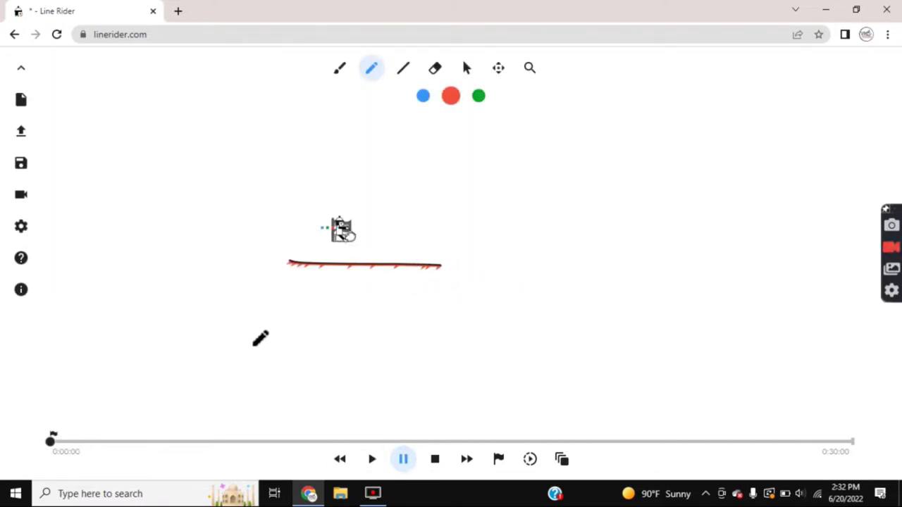
pyautogui.hotkey('ctrl', 'z')
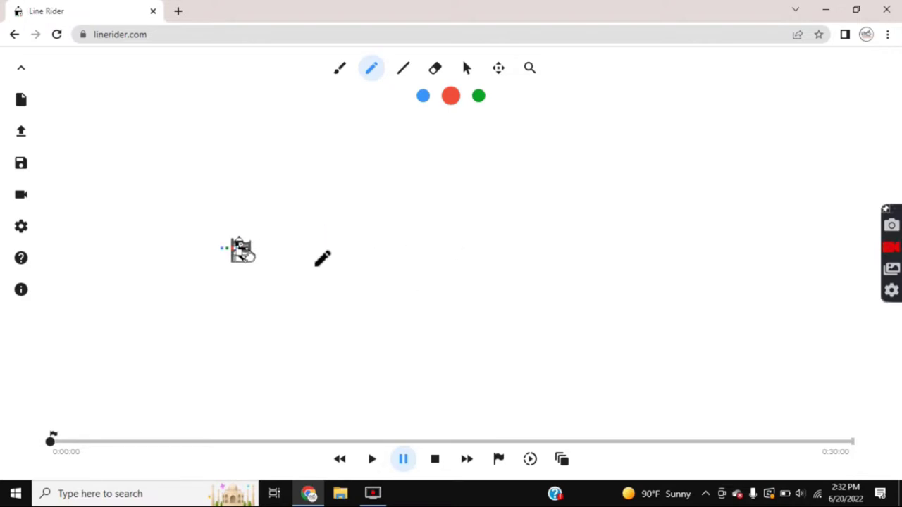
# Test the ride on a freehand red line drawn from right to left beneath the rider, and undo the line
pyautogui.moveTo(292, 277); pyautogui.dragTo(181, 271)
pyautogui.click(377, 461)
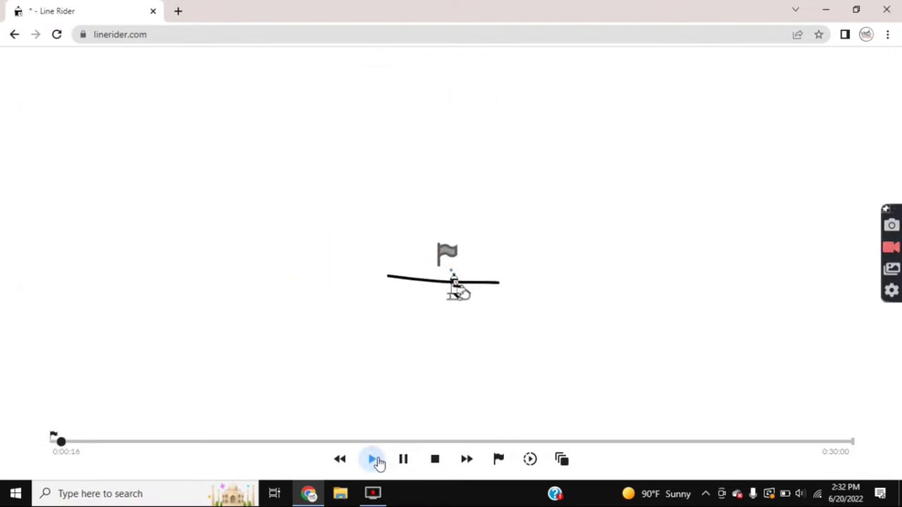
pyautogui.click(377, 462)
pyautogui.click(400, 460)
pyautogui.click(52, 442)
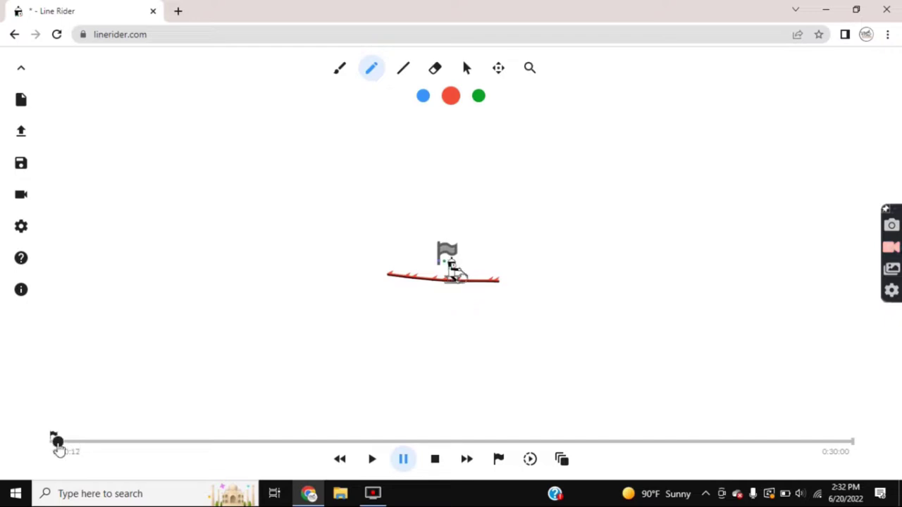
pyautogui.hotkey('ctrl', 'z')
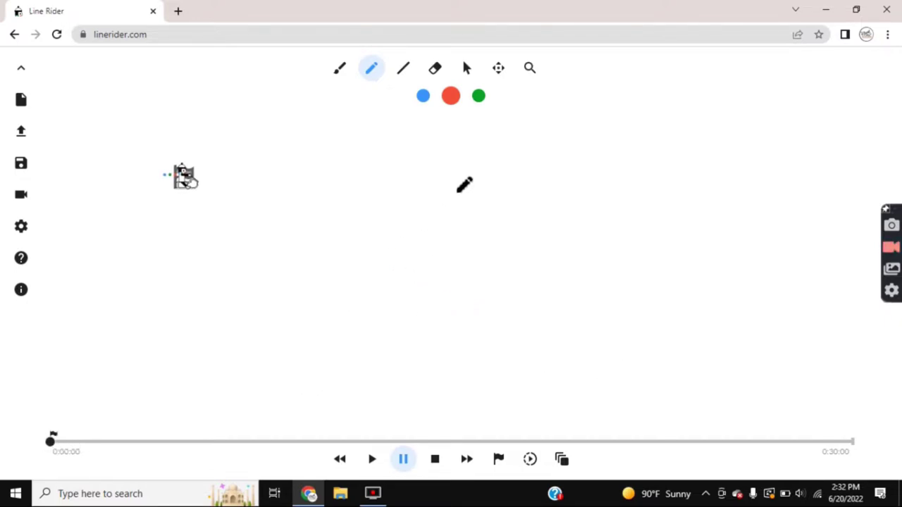
# Draw a long freehand blue slope starting flat under the rider, descending and curving upward at its end, and play the ride
pyautogui.click(423, 99)
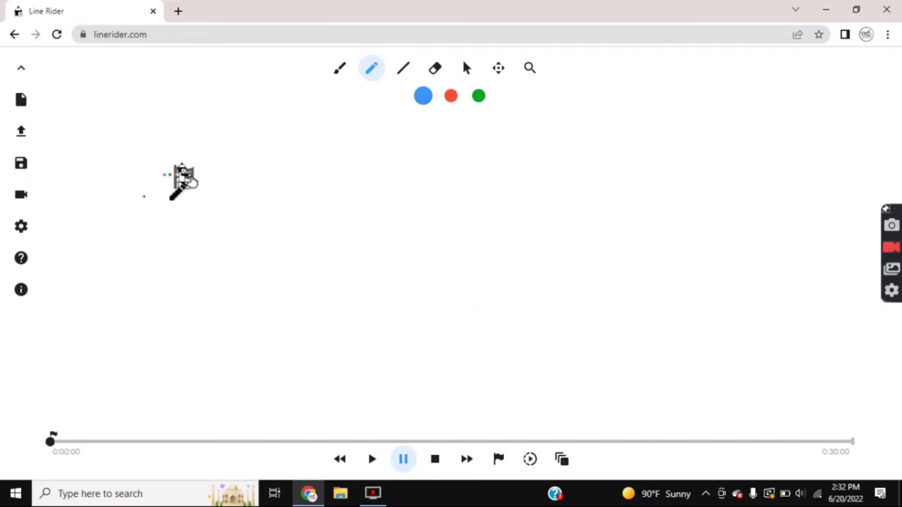
pyautogui.moveTo(172, 198)
pyautogui.mouseDown()
pyautogui.moveTo(543, 353)
pyautogui.moveTo(790, 350)
pyautogui.moveTo(808, 329)
pyautogui.mouseUp()
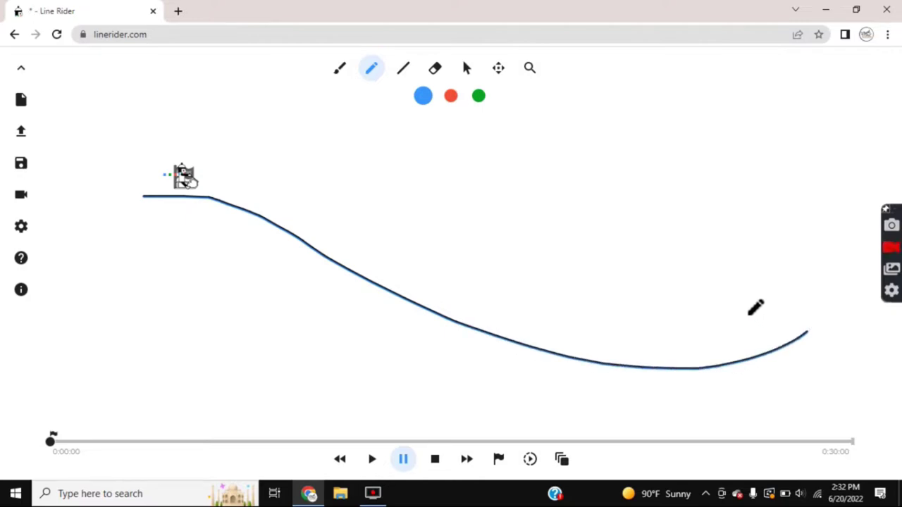
pyautogui.moveTo(749, 315); pyautogui.dragTo(611, 235)
pyautogui.scroll(-2, 607, 236)
pyautogui.moveTo(500, 218); pyautogui.dragTo(486, 232)
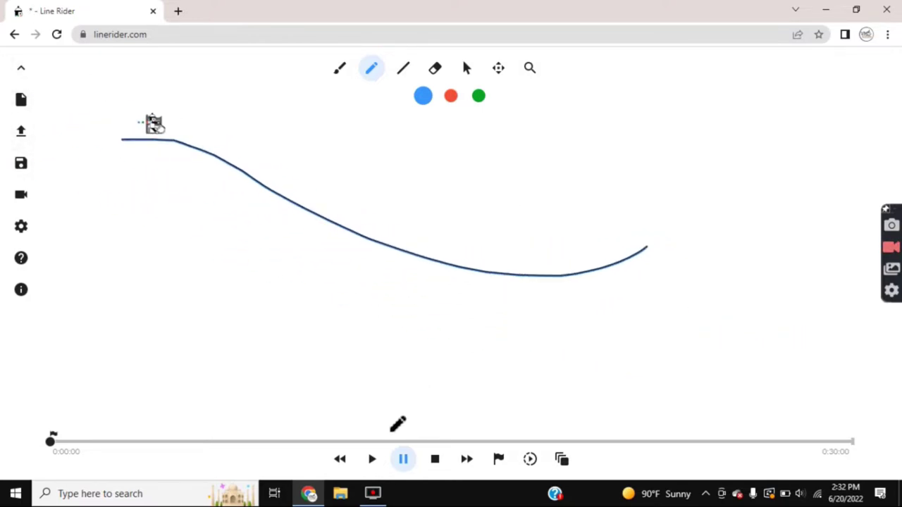
pyautogui.click(372, 464)
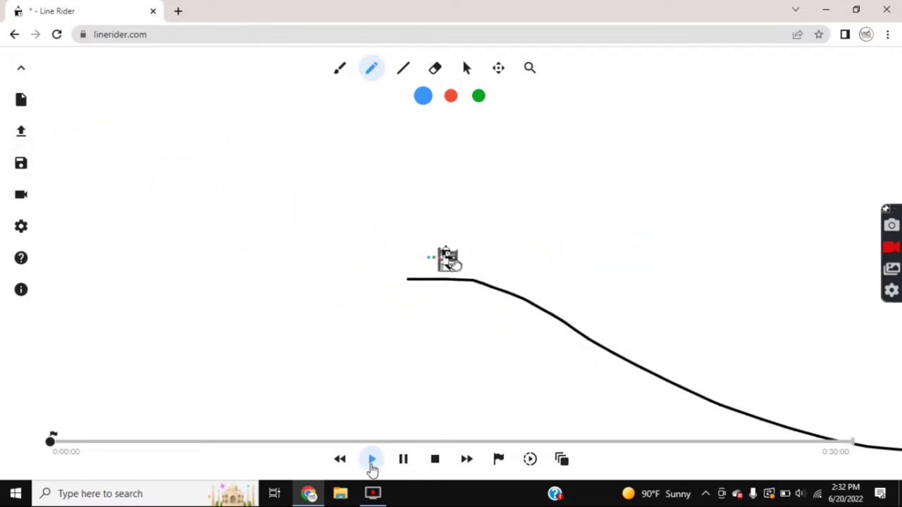
# Draw a freehand red curve beneath the airborne rider, dipping slightly and rising steeply away from the first slope, and play the ride
pyautogui.click(407, 462)
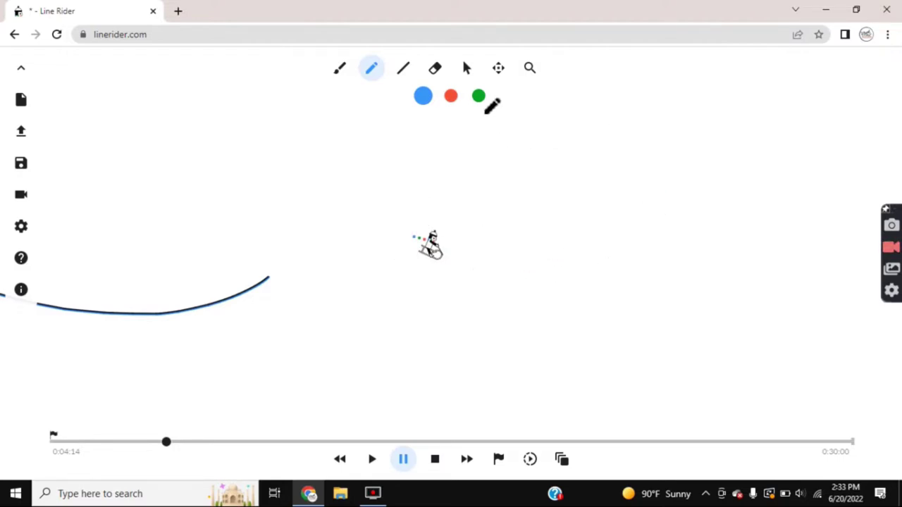
pyautogui.click(453, 99)
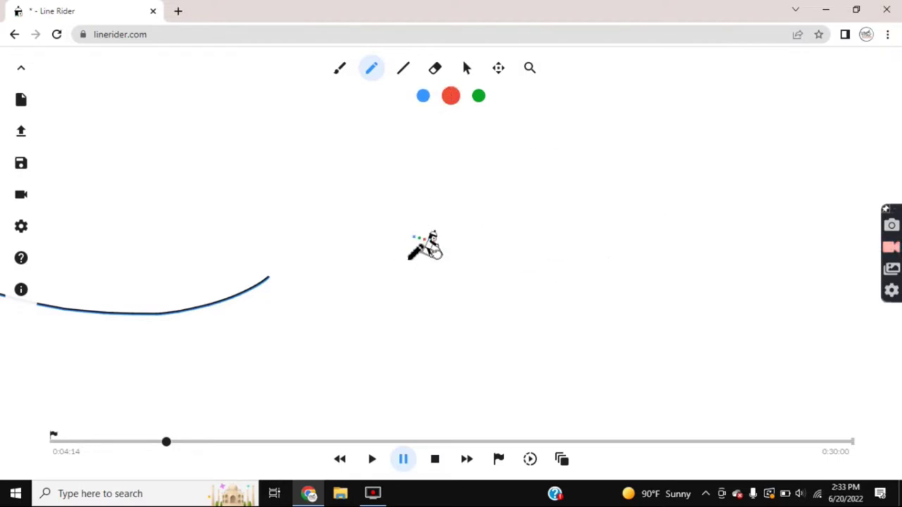
pyautogui.moveTo(408, 258)
pyautogui.mouseDown()
pyautogui.moveTo(620, 233)
pyautogui.moveTo(681, 161)
pyautogui.mouseUp()
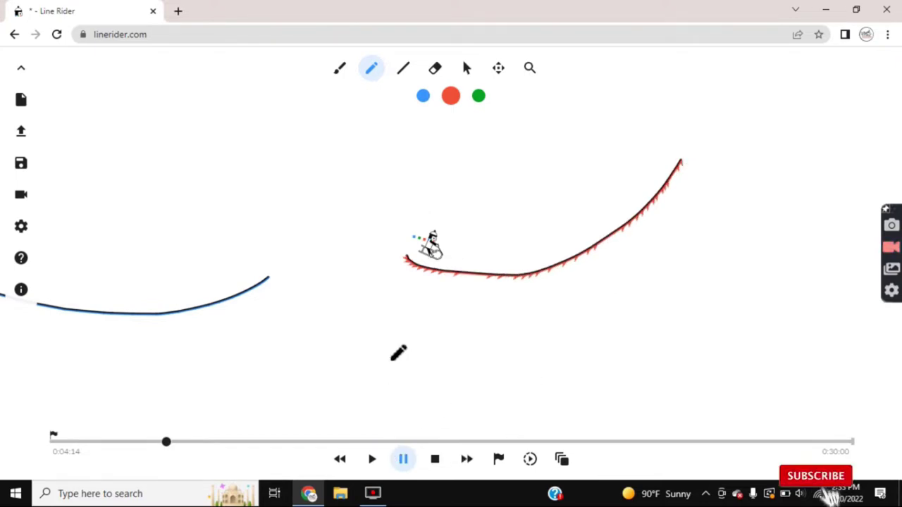
pyautogui.click(372, 458)
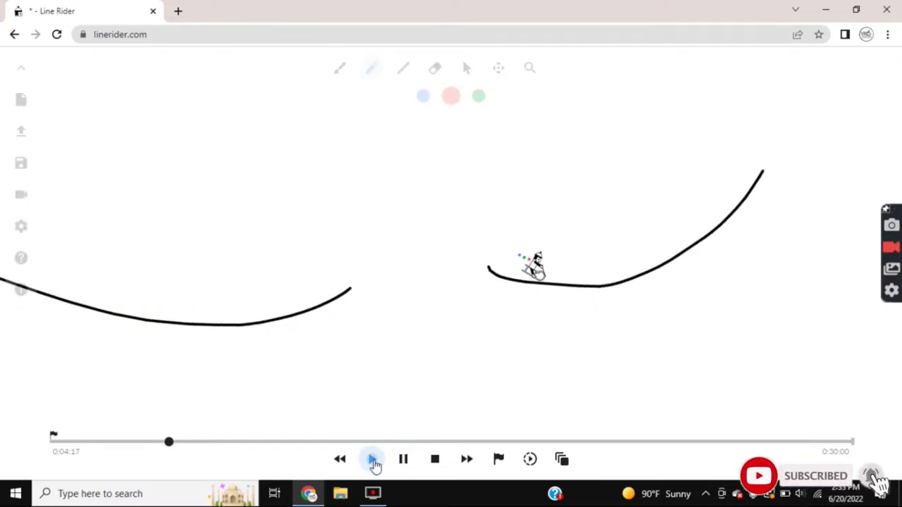
pyautogui.click(402, 464)
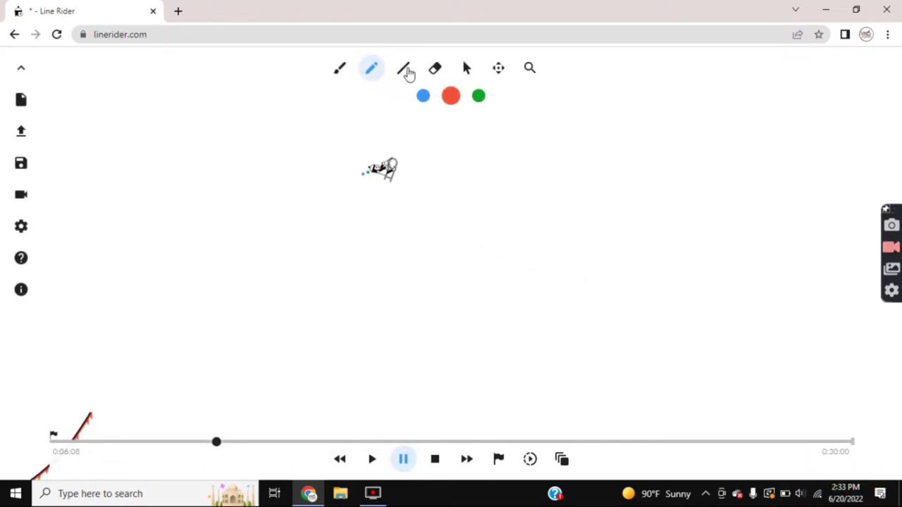
# Draw a freehand blue curve with the Pencil beneath the rider at 0:06:08, sweeping upward at its end, and play the ride
pyautogui.click(403, 69)
pyautogui.click(372, 70)
pyautogui.click(423, 100)
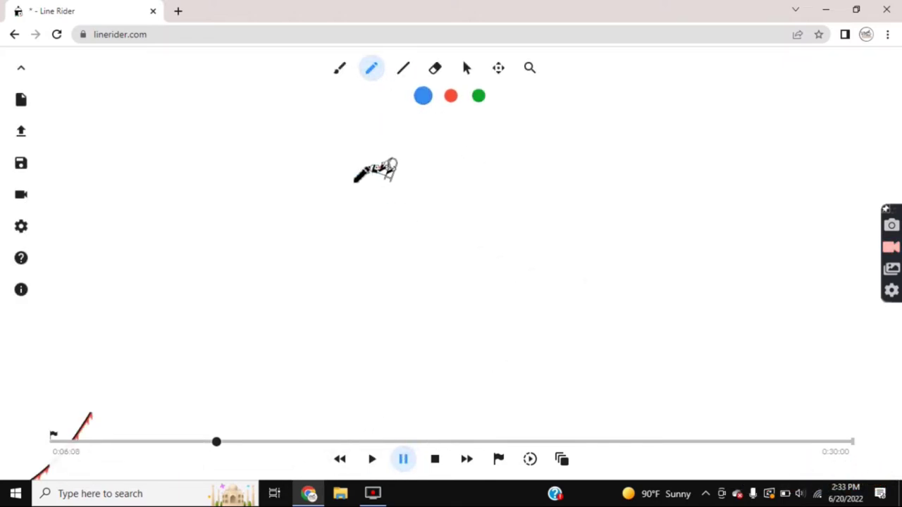
pyautogui.moveTo(334, 183); pyautogui.dragTo(499, 109)
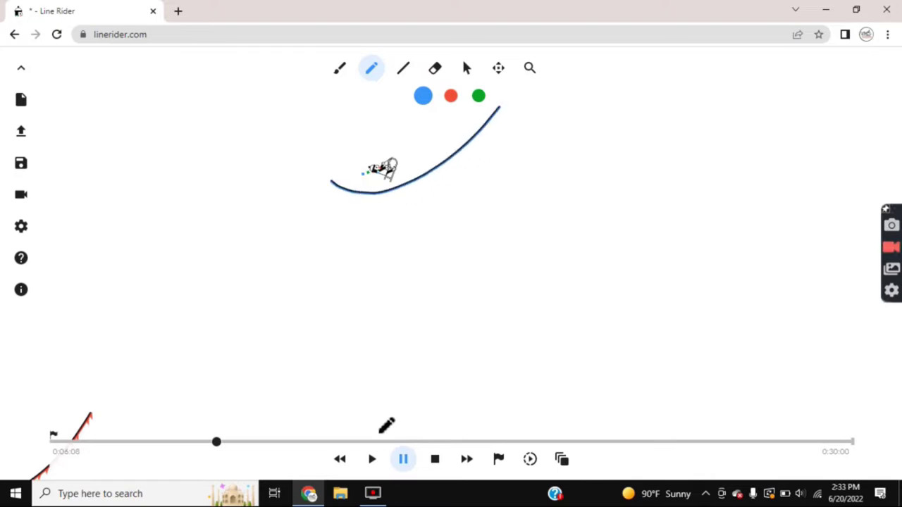
pyautogui.click(373, 459)
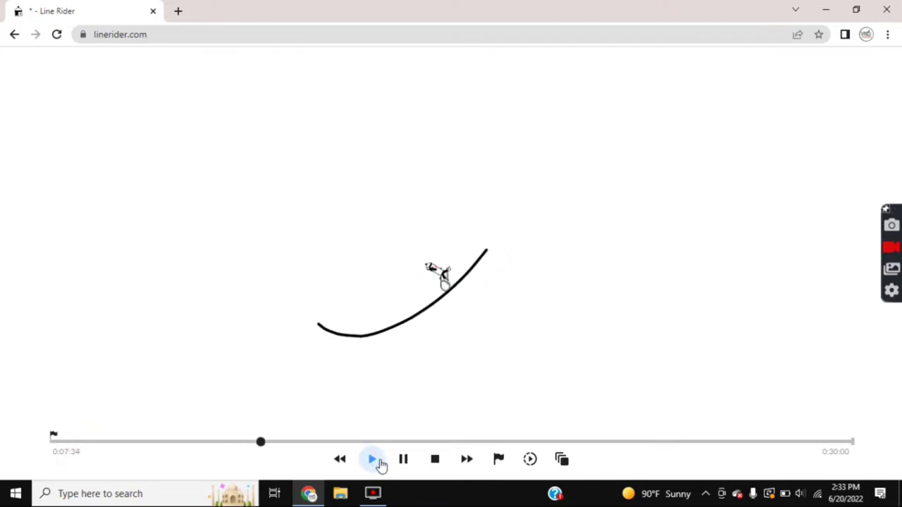
pyautogui.click(404, 459)
# Return playback to 0:06:17, extend the blue curve's upper end with a short straight line, and replay the ride
pyautogui.moveTo(510, 267); pyautogui.dragTo(437, 279)
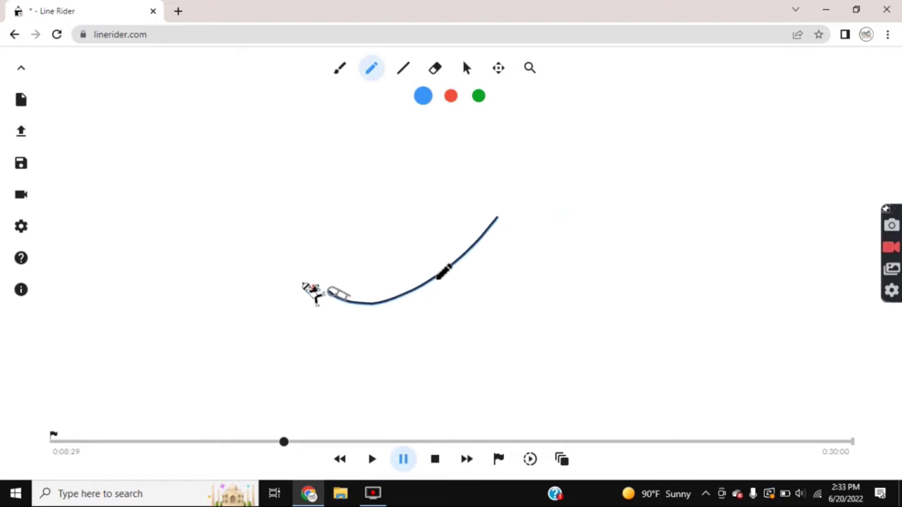
pyautogui.moveTo(297, 451); pyautogui.dragTo(222, 446)
pyautogui.scroll(5, 545, 195)
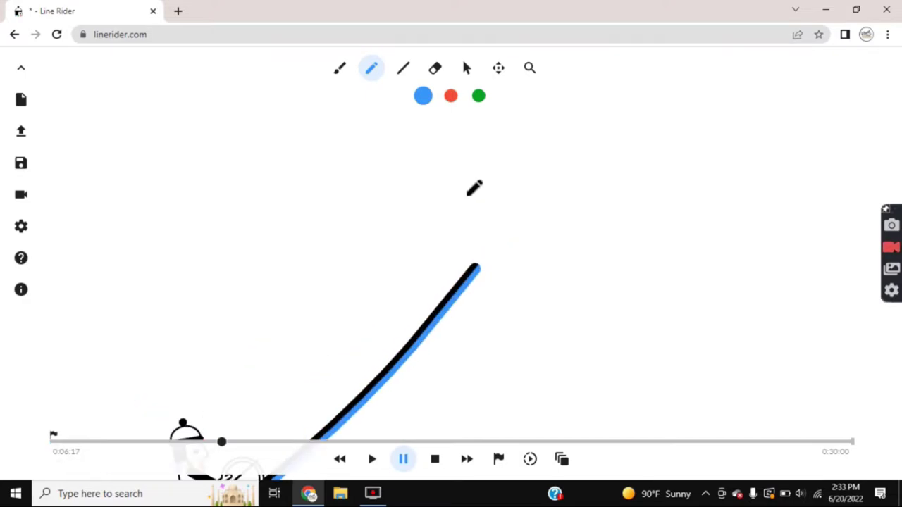
pyautogui.click(465, 71)
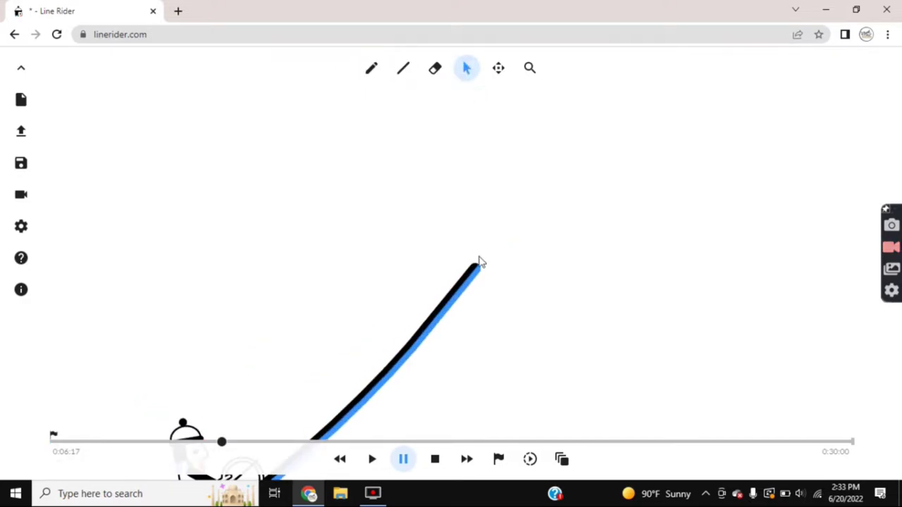
pyautogui.click(403, 68)
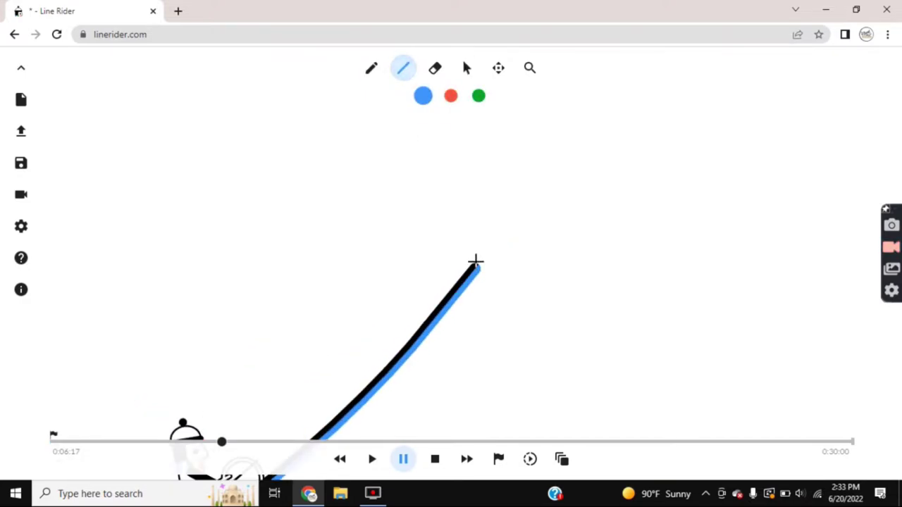
pyautogui.moveTo(477, 264); pyautogui.dragTo(501, 233)
pyautogui.scroll(-5, 497, 286)
pyautogui.moveTo(499, 317); pyautogui.dragTo(506, 261)
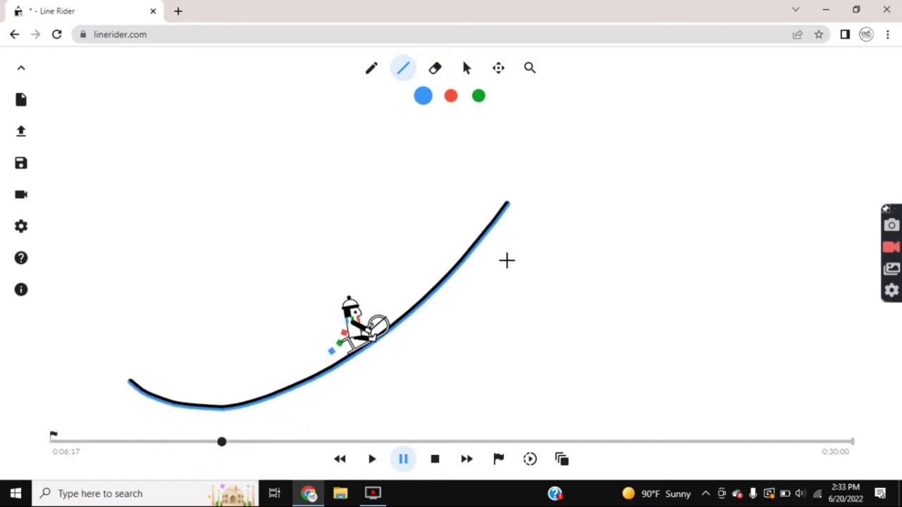
pyautogui.click(372, 460)
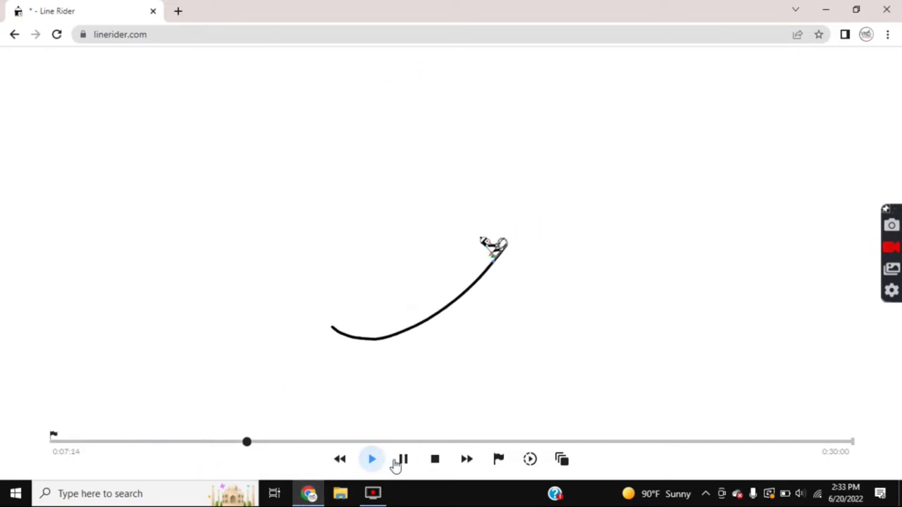
pyautogui.click(402, 461)
# Move playback to 0:09:05, draw a straight blue line descending rightward beneath the falling rider, and play the ride
pyautogui.scroll(-3, 444, 374)
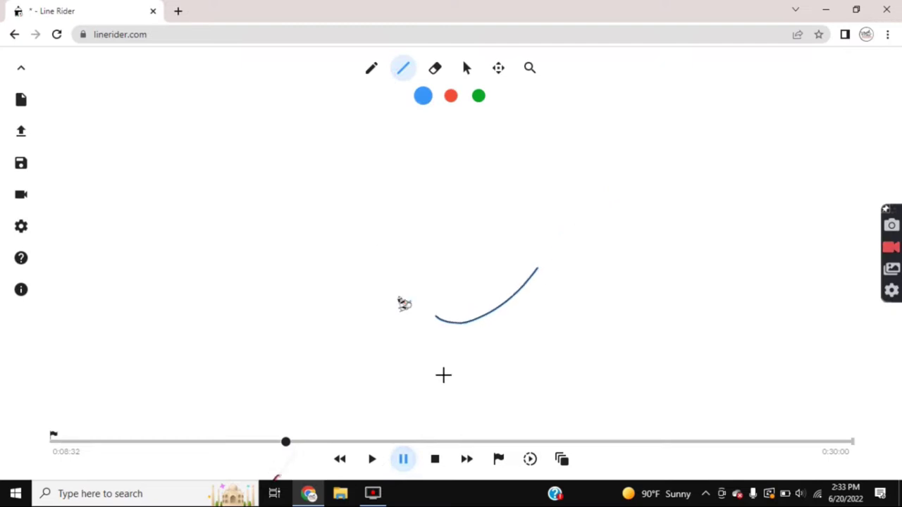
pyautogui.moveTo(301, 442)
pyautogui.mouseDown()
pyautogui.moveTo(332, 437)
pyautogui.moveTo(337, 428)
pyautogui.moveTo(306, 443)
pyautogui.moveTo(334, 438)
pyautogui.moveTo(283, 449)
pyautogui.moveTo(301, 451)
pyautogui.mouseUp()
pyautogui.scroll(4, 379, 312)
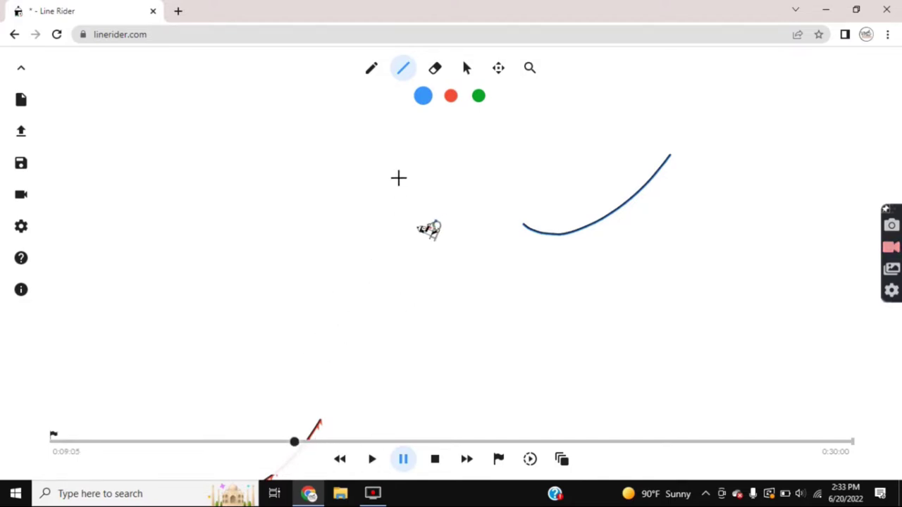
pyautogui.moveTo(501, 310); pyautogui.dragTo(560, 327)
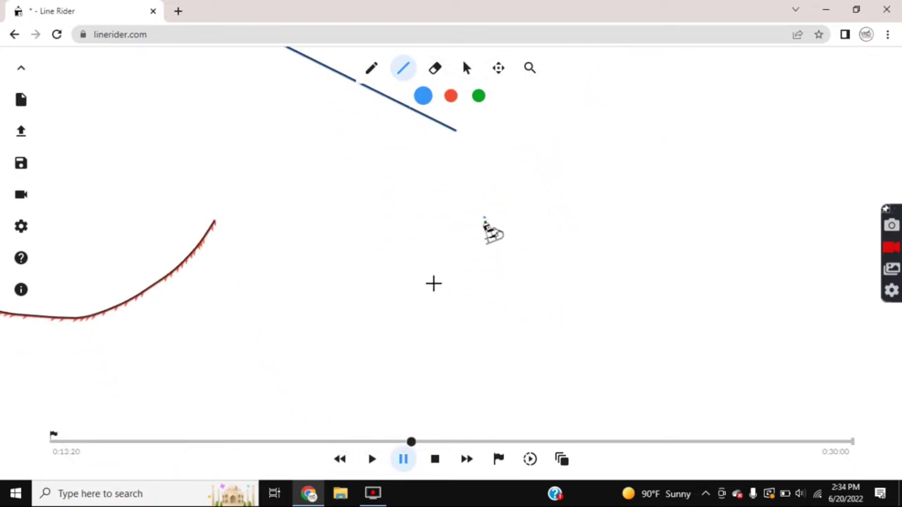
# Set playback to 0:13:35 and draw a long, steep straight blue line descending rightward beneath the rider
pyautogui.moveTo(442, 351); pyautogui.dragTo(291, 275)
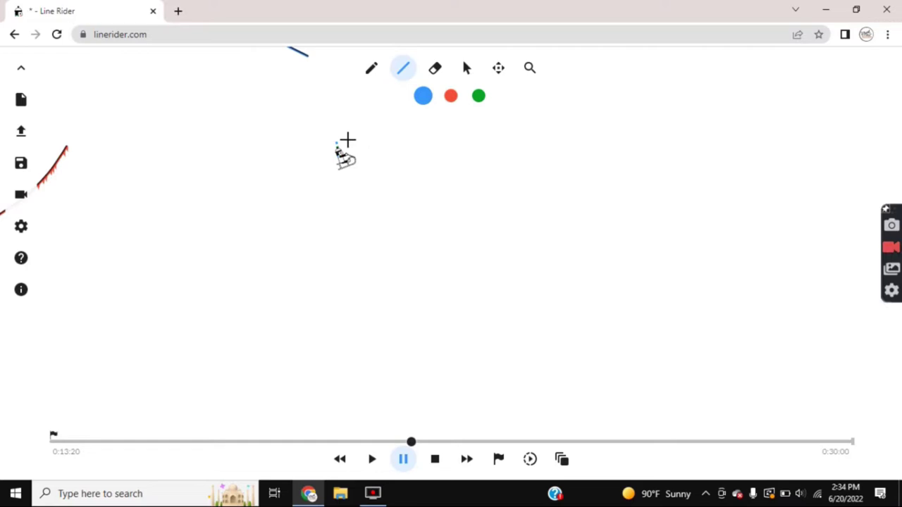
pyautogui.moveTo(411, 442); pyautogui.dragTo(168, 404)
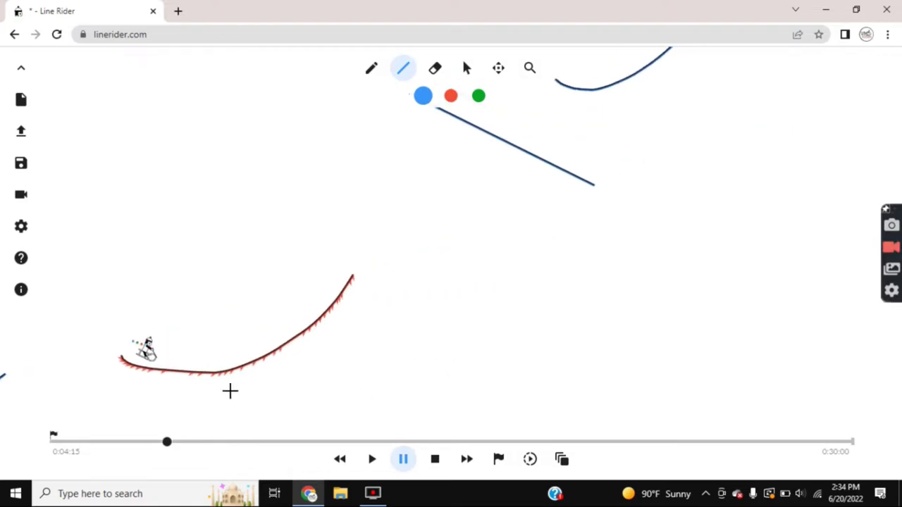
pyautogui.moveTo(169, 444); pyautogui.dragTo(431, 402)
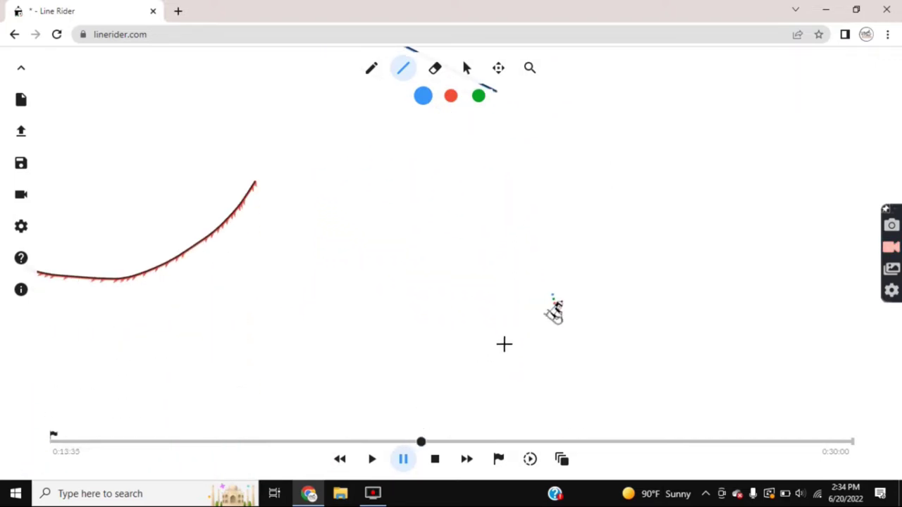
pyautogui.scroll(-1, 553, 348)
pyautogui.moveTo(553, 349); pyautogui.dragTo(388, 286)
pyautogui.scroll(-4, 435, 306)
pyautogui.moveTo(452, 309); pyautogui.dragTo(315, 132)
pyautogui.scroll(-2, 357, 220)
pyautogui.scroll(6, 341, 145)
pyautogui.scroll(-5, 358, 193)
pyautogui.moveTo(374, 265); pyautogui.dragTo(459, 399)
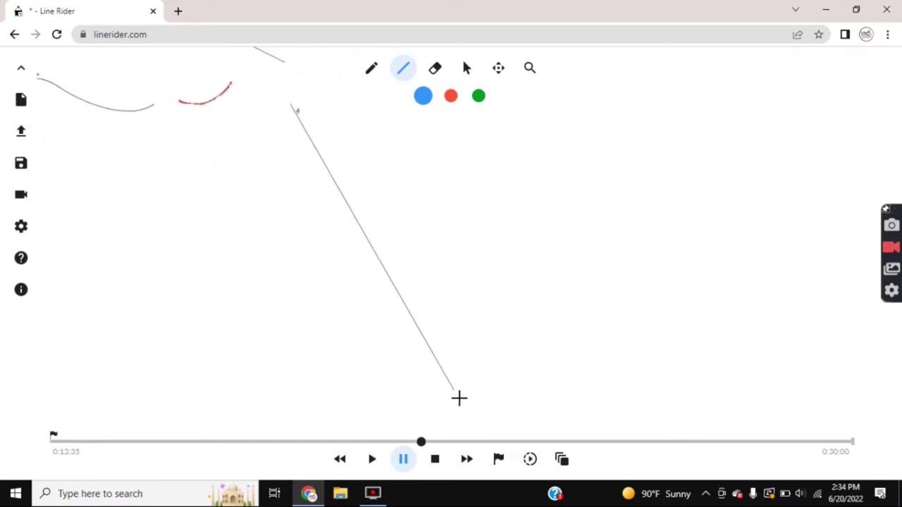
# Test the ride on a freehand blue curve continuing from the steep line's lower end, undo the curve and return playback to 0:13:30
pyautogui.moveTo(540, 378); pyautogui.dragTo(414, 219)
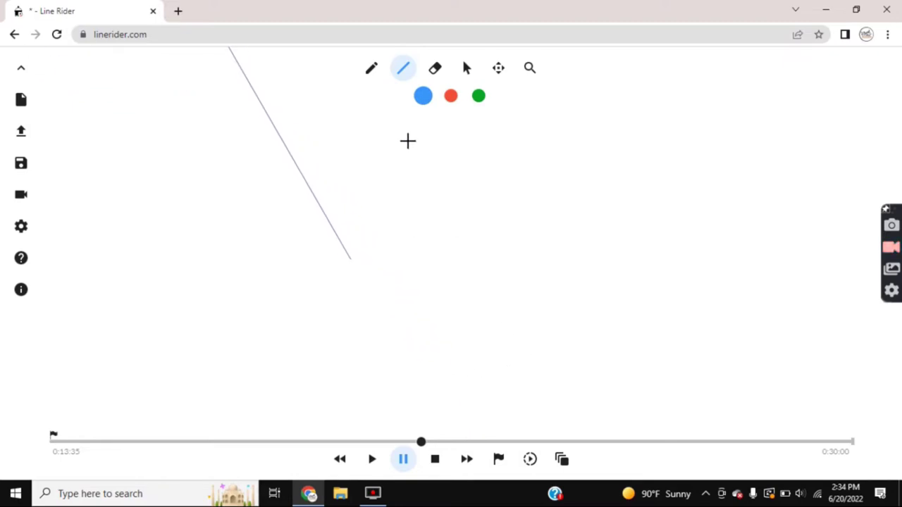
pyautogui.click(376, 76)
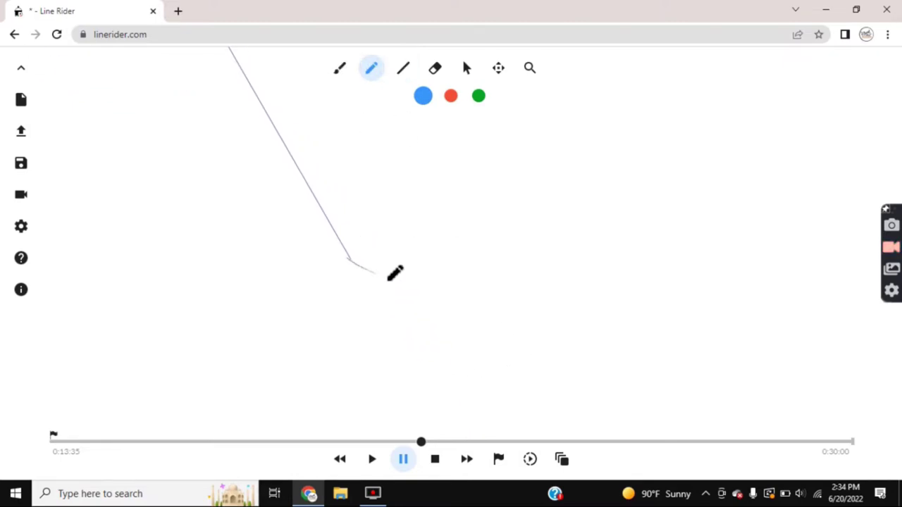
pyautogui.moveTo(395, 273); pyautogui.dragTo(629, 158)
pyautogui.scroll(-3, 458, 244)
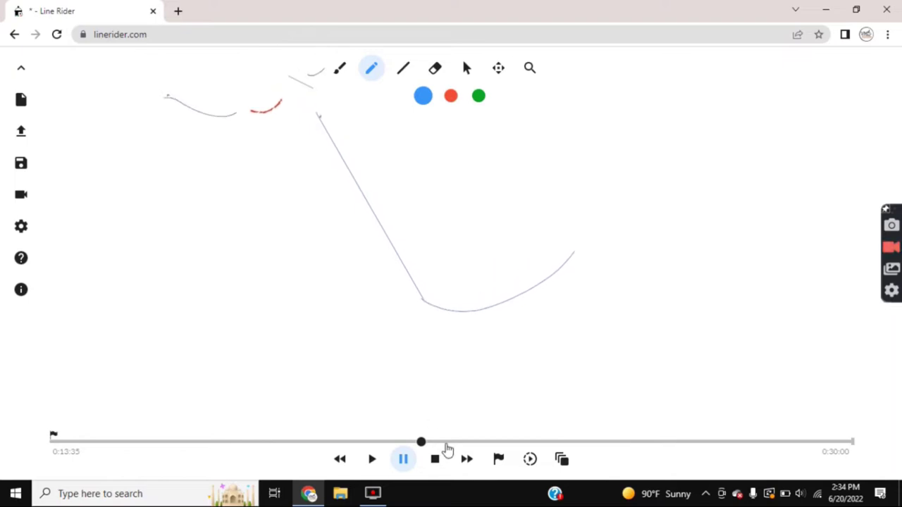
pyautogui.click(372, 459)
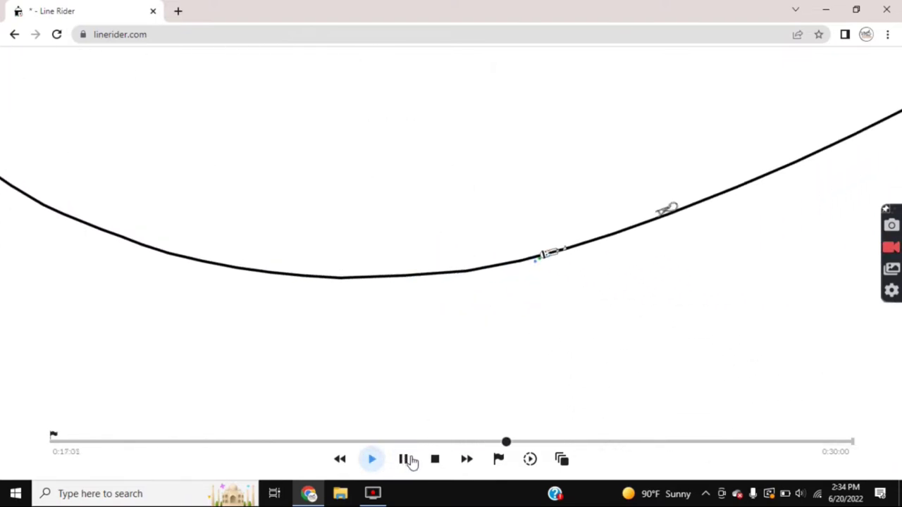
pyautogui.click(404, 460)
pyautogui.moveTo(507, 450); pyautogui.dragTo(418, 441)
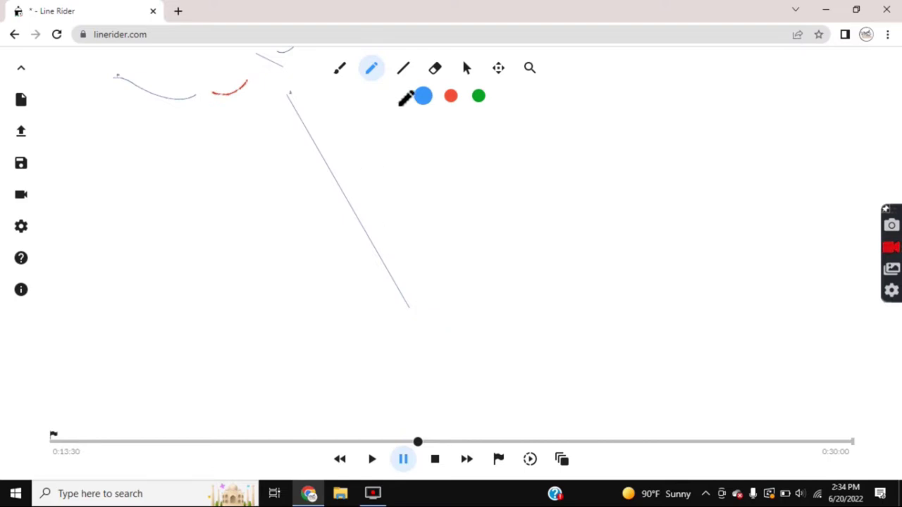
# Draw three connected straight blue segments from the steep line's lower end, gradually flattening to nearly horizontal
pyautogui.scroll(-3, 457, 254)
pyautogui.moveTo(457, 254); pyautogui.dragTo(397, 132)
pyautogui.click(404, 70)
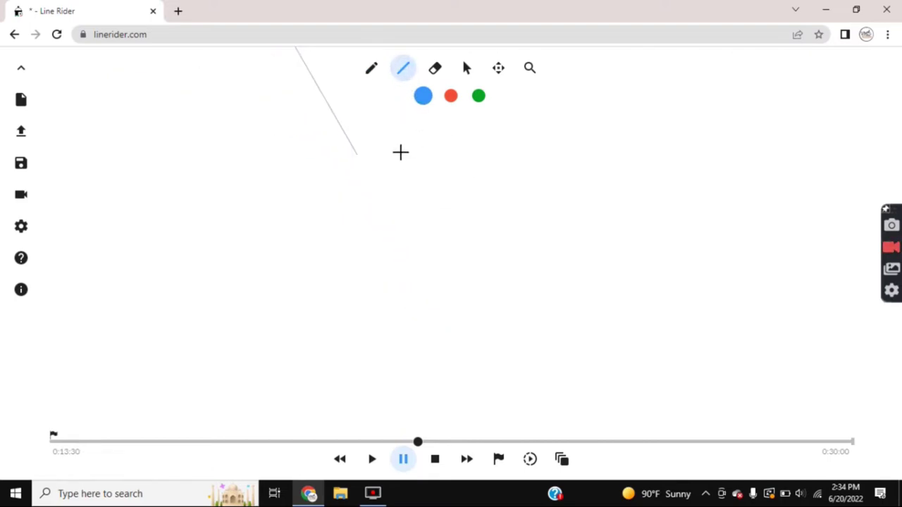
pyautogui.scroll(3, 210, 165)
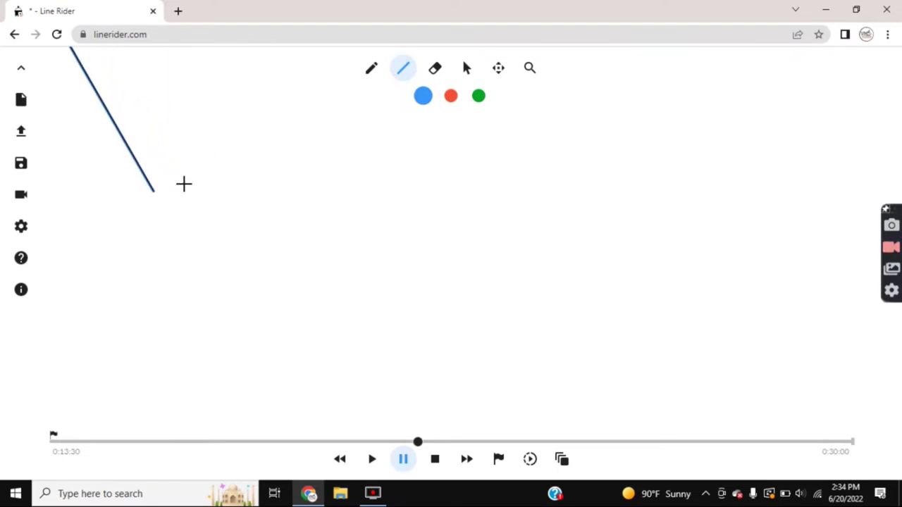
pyautogui.moveTo(153, 195)
pyautogui.mouseDown()
pyautogui.moveTo(236, 181)
pyautogui.moveTo(580, 377)
pyautogui.moveTo(596, 404)
pyautogui.mouseUp()
pyautogui.scroll(5, 244, 173)
pyautogui.scroll(-2, 627, 344)
pyautogui.moveTo(528, 311); pyautogui.dragTo(117, 110)
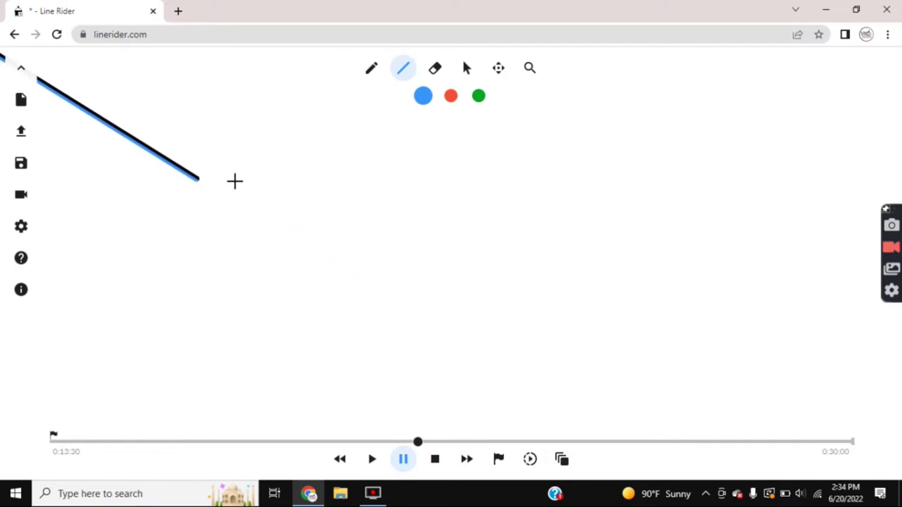
pyautogui.moveTo(361, 205); pyautogui.dragTo(365, 254)
pyautogui.scroll(3, 364, 238)
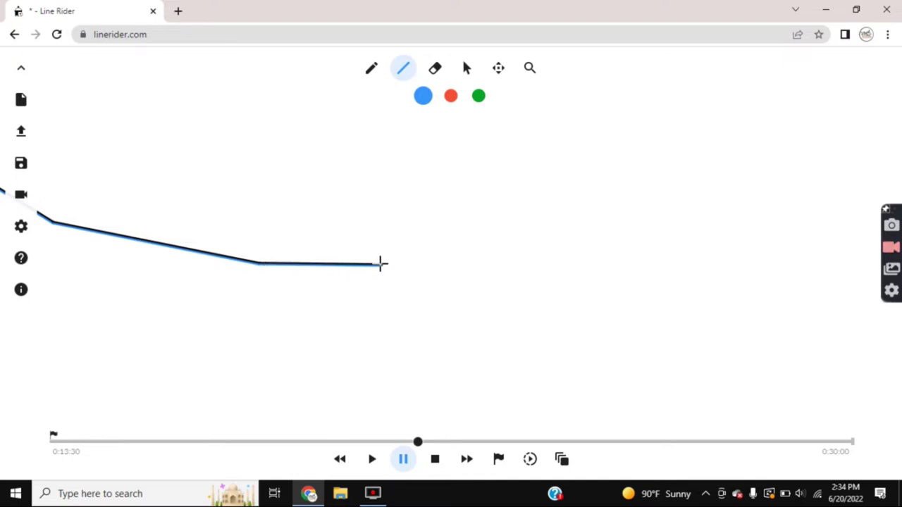
# Continue from the flat segment with three connected straight blue segments, each rising more steeply, and play the ride
pyautogui.moveTo(578, 213); pyautogui.dragTo(382, 296)
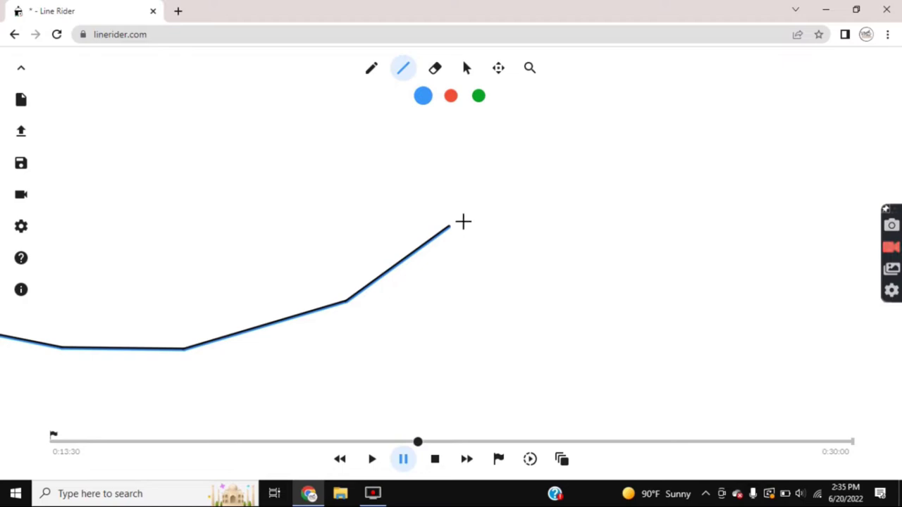
pyautogui.moveTo(463, 222); pyautogui.dragTo(364, 322)
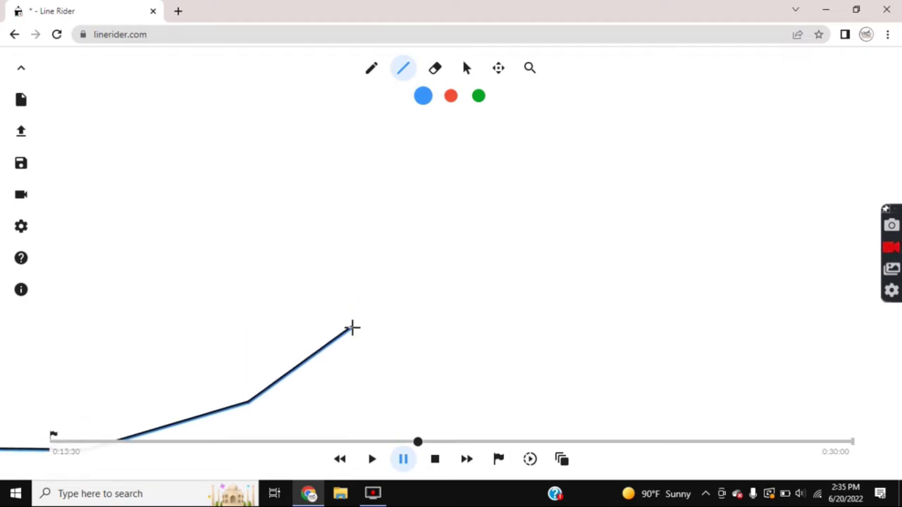
pyautogui.scroll(-5, 384, 258)
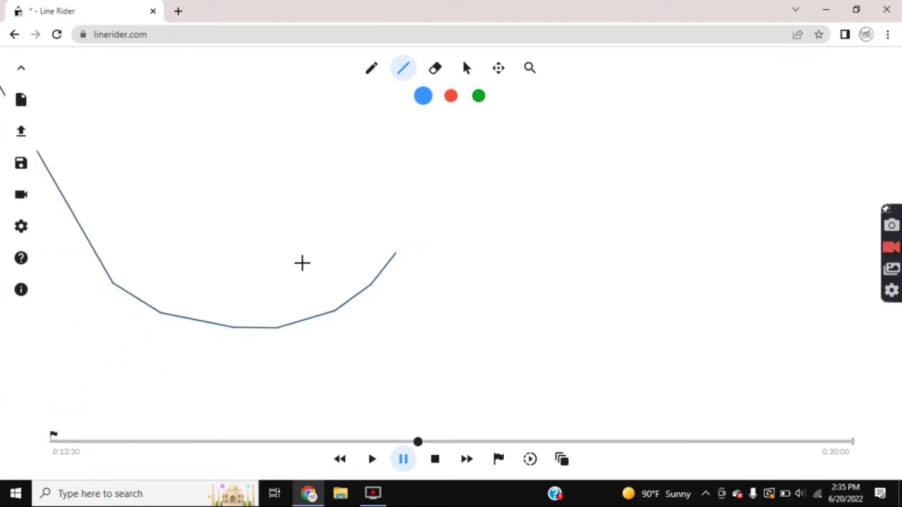
pyautogui.moveTo(321, 268); pyautogui.dragTo(413, 296)
pyautogui.scroll(-5, 393, 280)
pyautogui.moveTo(347, 262); pyautogui.dragTo(364, 291)
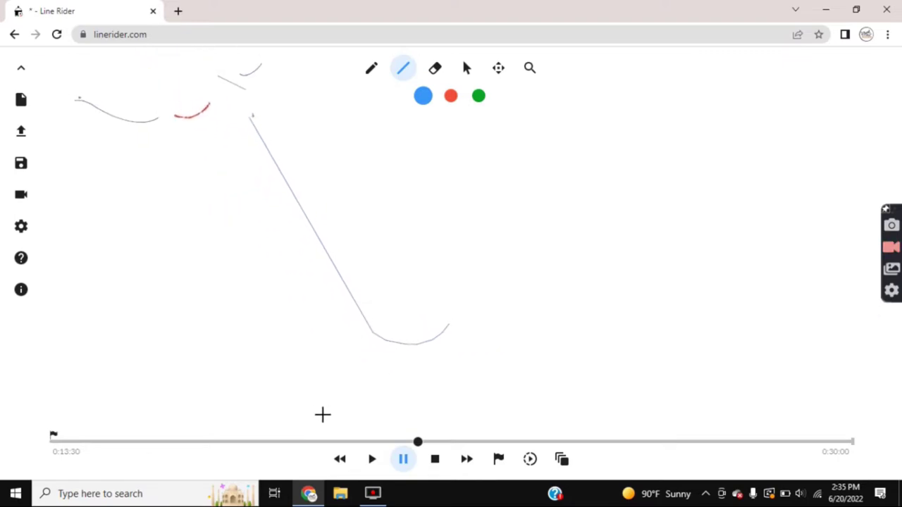
pyautogui.click(368, 459)
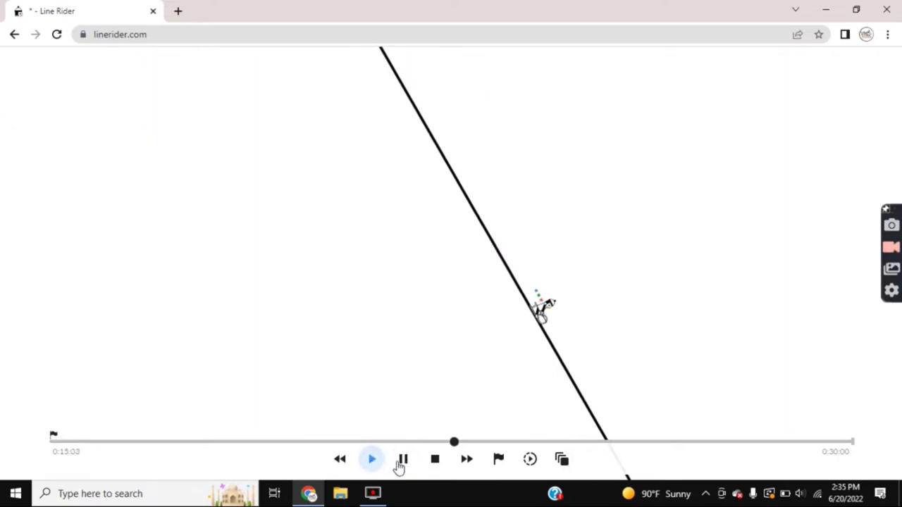
# Replace the straight segments below the steep line with a freehand blue curve ending in a vertical rise, and check the rider at 0:18:00
pyautogui.click(403, 459)
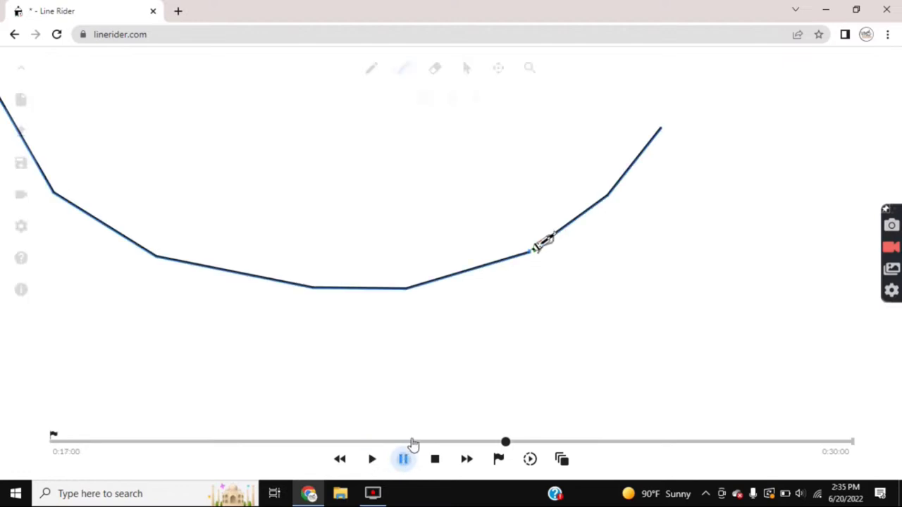
pyautogui.moveTo(371, 297); pyautogui.dragTo(442, 321)
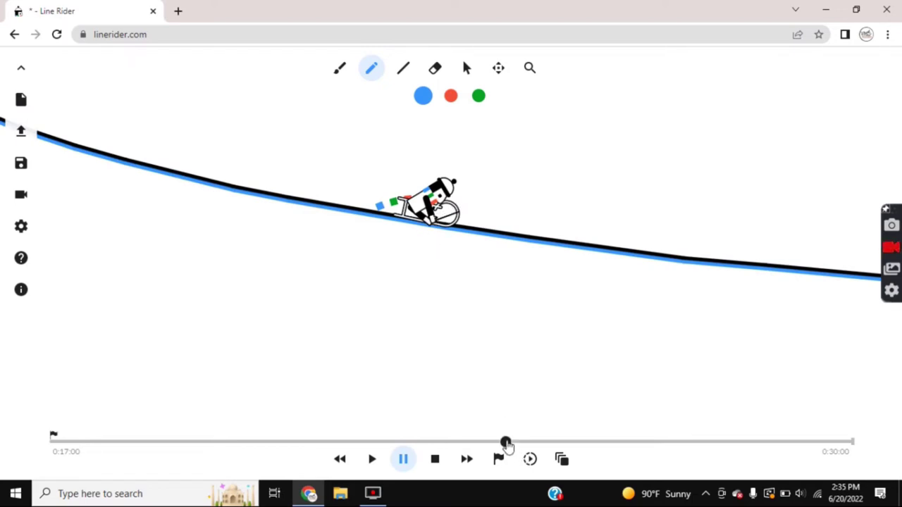
pyautogui.moveTo(506, 444); pyautogui.dragTo(533, 441)
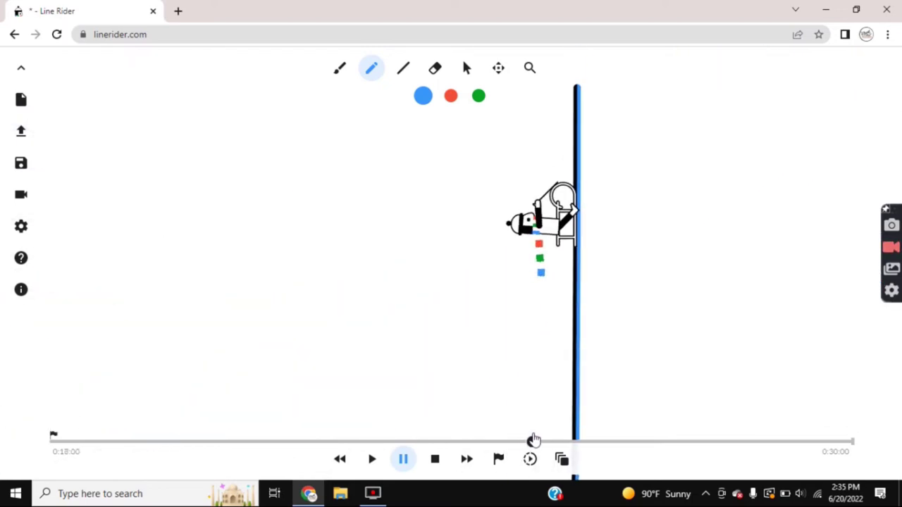
pyautogui.scroll(-5, 588, 345)
pyautogui.moveTo(588, 328); pyautogui.dragTo(568, 235)
pyautogui.scroll(-4, 568, 235)
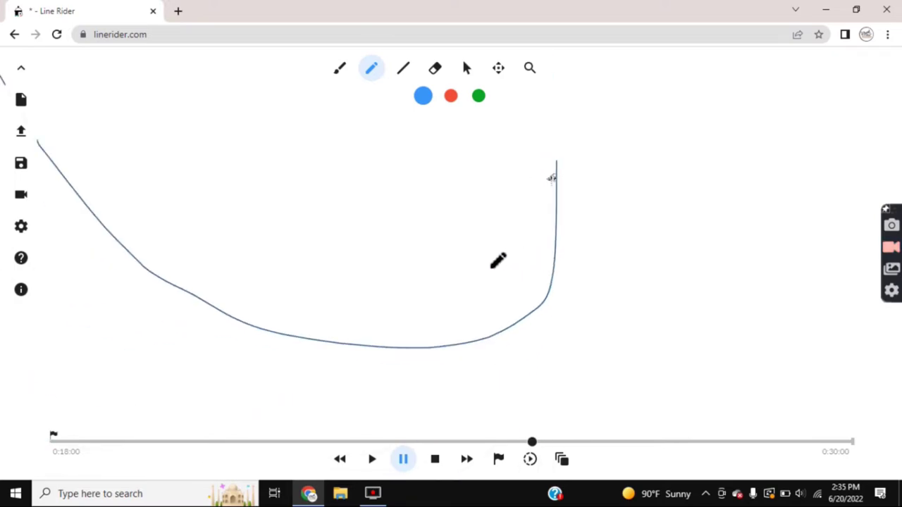
pyautogui.moveTo(491, 268); pyautogui.dragTo(605, 292)
# Scrub playback back to 0:13:23 and forward to 0:17:04 to check the rider's path down the steep line into the new curve
pyautogui.moveTo(532, 442); pyautogui.dragTo(411, 411)
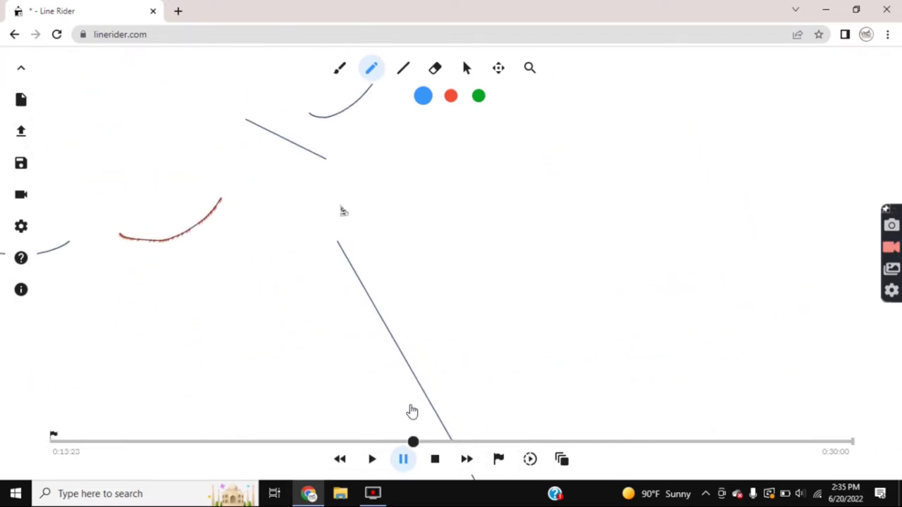
pyautogui.scroll(-4, 589, 369)
pyautogui.moveTo(614, 380); pyautogui.dragTo(301, 221)
pyautogui.moveTo(400, 441); pyautogui.dragTo(517, 435)
pyautogui.scroll(5, 510, 292)
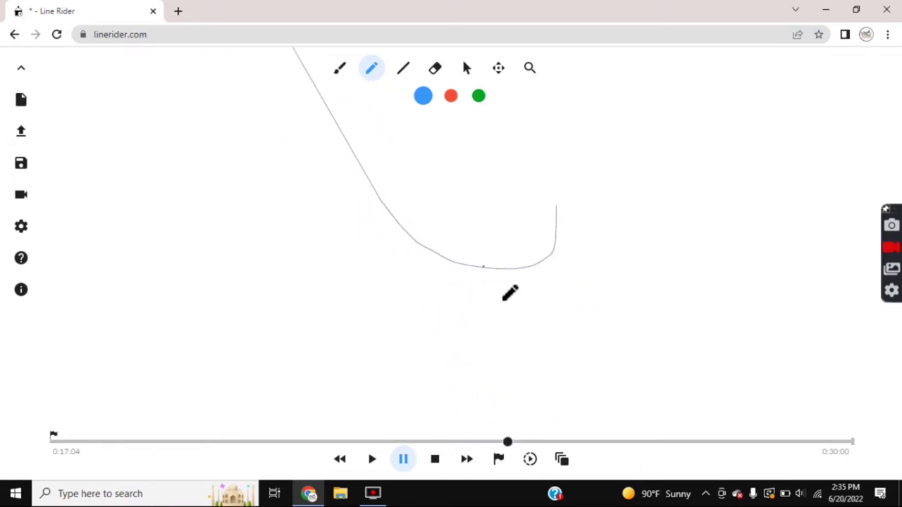
pyautogui.scroll(-6, 468, 330)
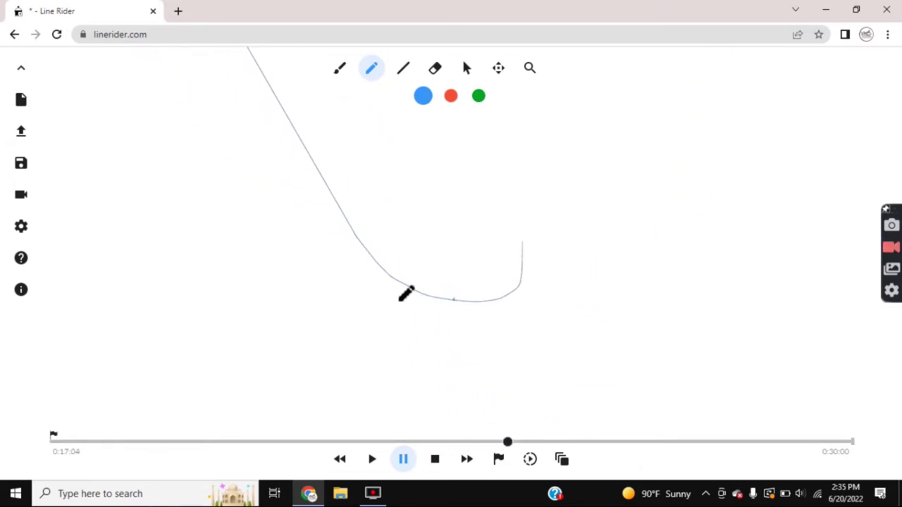
pyautogui.moveTo(409, 318); pyautogui.dragTo(550, 410)
pyautogui.moveTo(477, 357); pyautogui.dragTo(397, 337)
pyautogui.scroll(1, 469, 337)
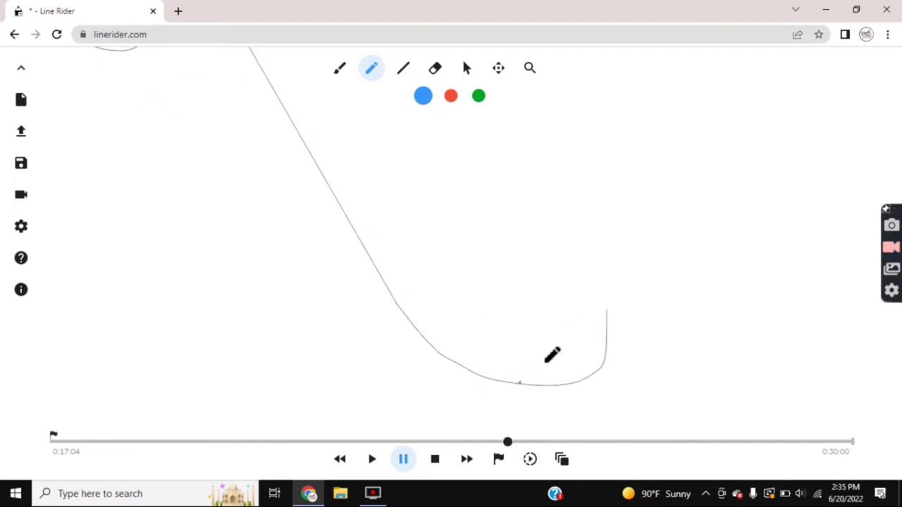
# Play the ride from 0:13:17 through the new curve and pause it at 0:18:33
pyautogui.moveTo(522, 441); pyautogui.dragTo(410, 441)
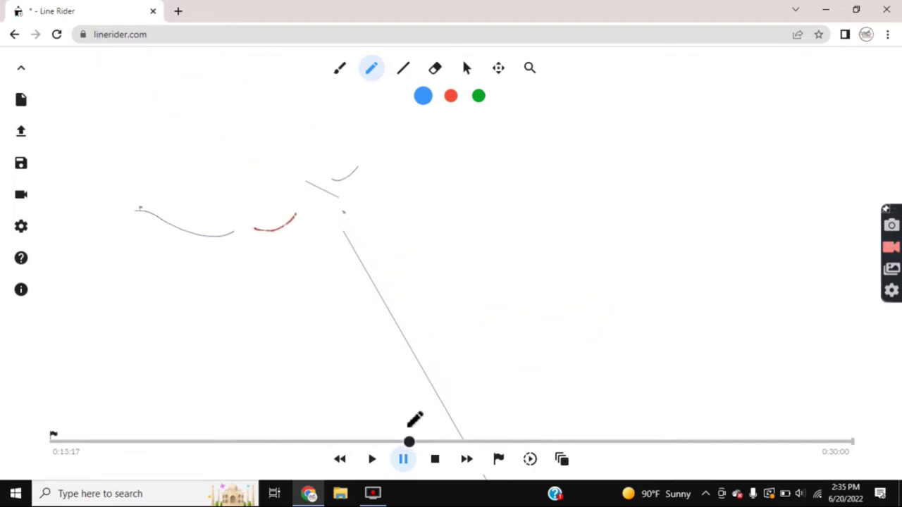
pyautogui.click(372, 459)
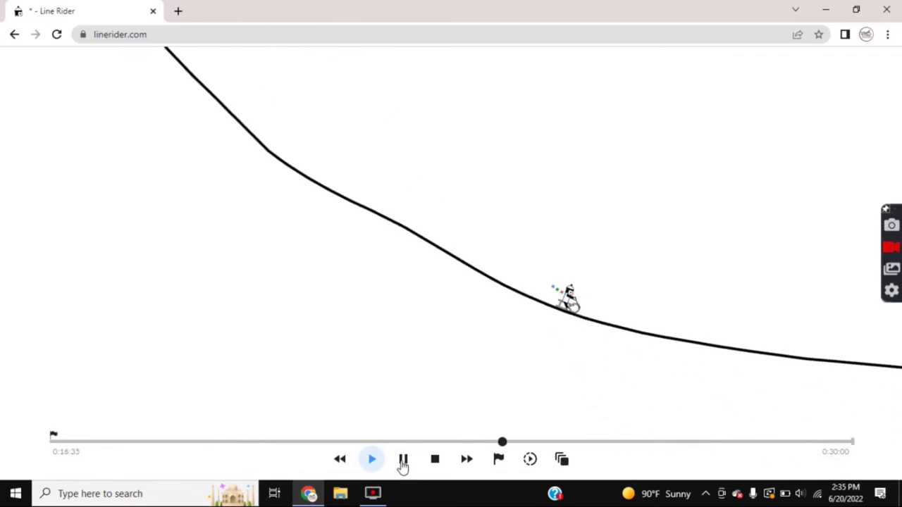
pyautogui.click(403, 462)
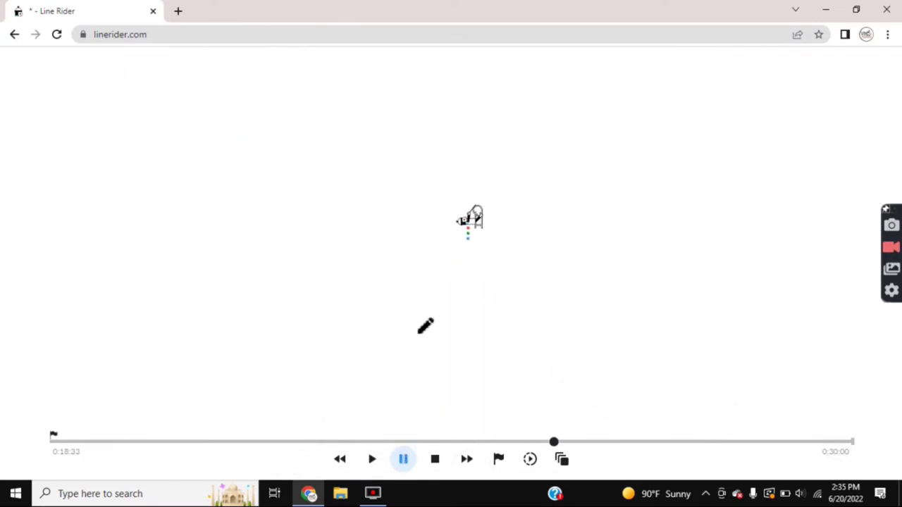
# Examine the airborne rider's position above the vertical rise and the layout of the whole track
pyautogui.scroll(-5, 590, 195)
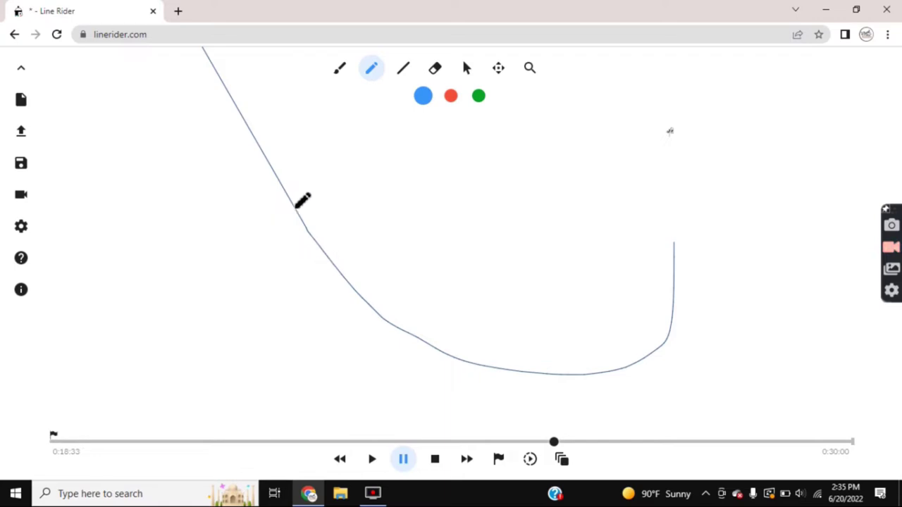
pyautogui.moveTo(524, 307); pyautogui.dragTo(421, 303)
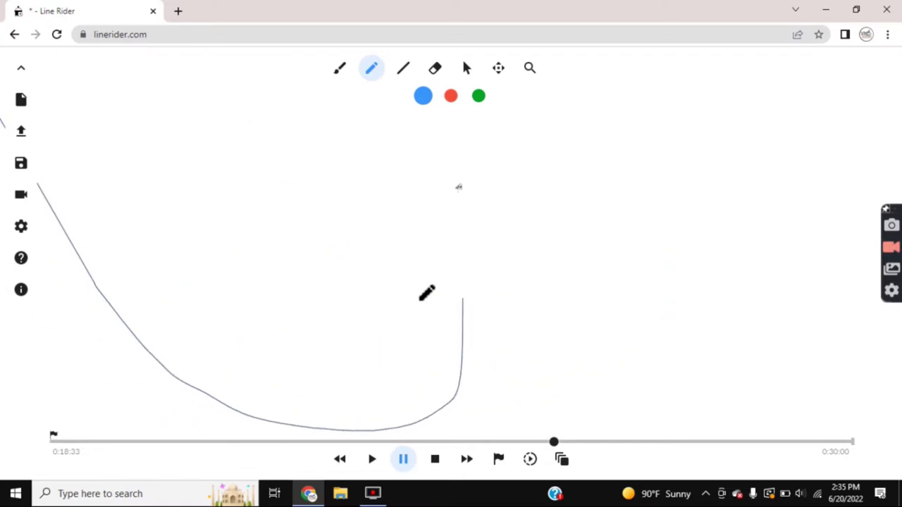
pyautogui.scroll(-2, 421, 303)
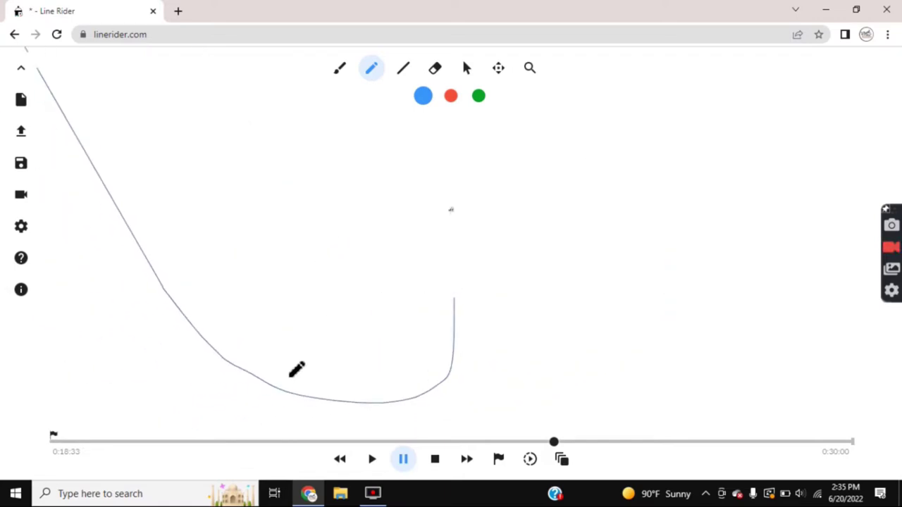
pyautogui.scroll(5, 468, 297)
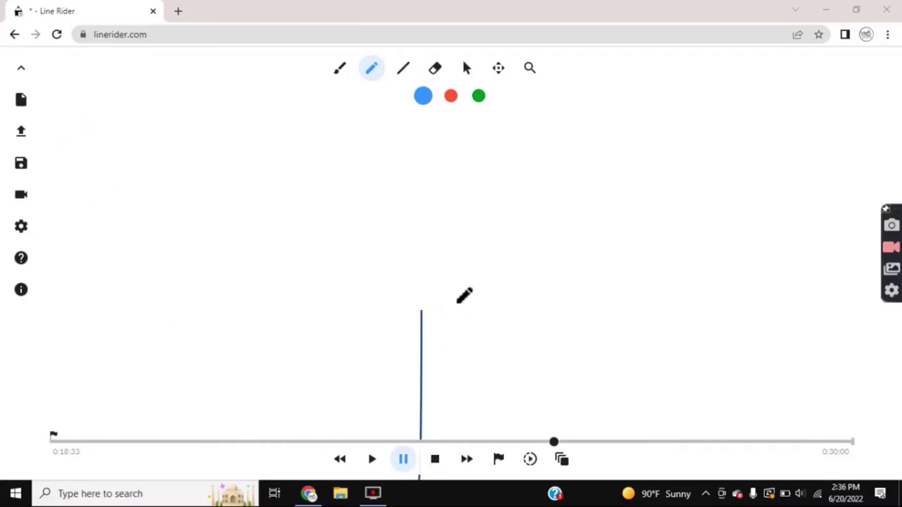
pyautogui.moveTo(458, 304); pyautogui.dragTo(539, 294)
pyautogui.scroll(-6, 496, 298)
pyautogui.moveTo(406, 295); pyautogui.dragTo(464, 303)
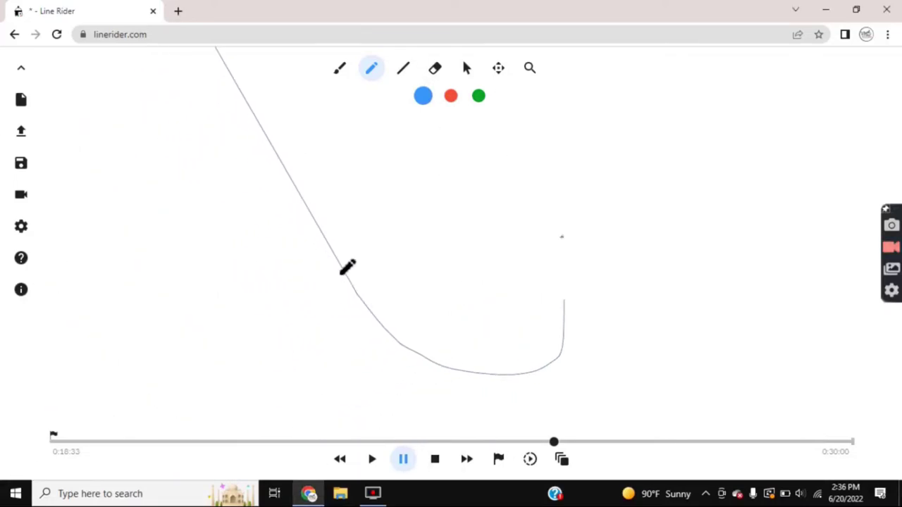
pyautogui.scroll(-6, 376, 201)
pyautogui.moveTo(306, 188); pyautogui.dragTo(410, 248)
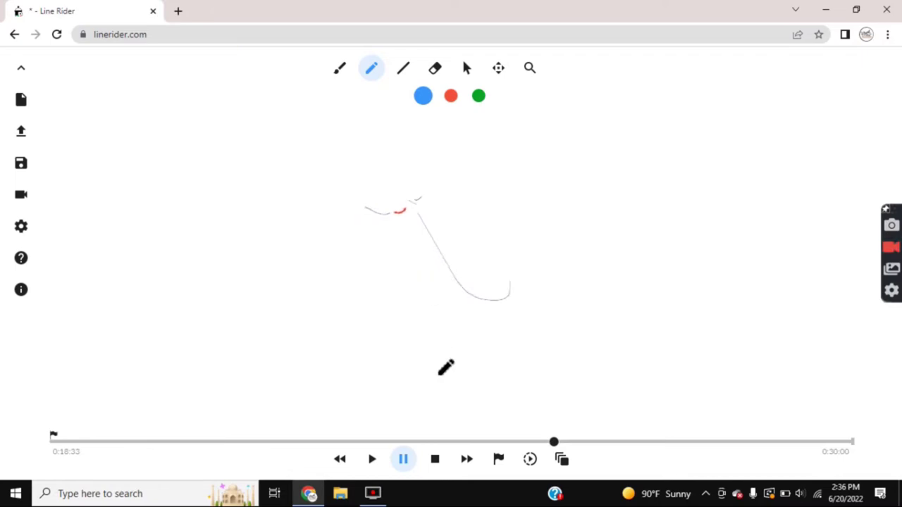
# Replay the ride from near the beginning of the track, pause it and set playback to 0:19:01
pyautogui.moveTo(554, 442); pyautogui.dragTo(143, 442)
pyautogui.click(372, 462)
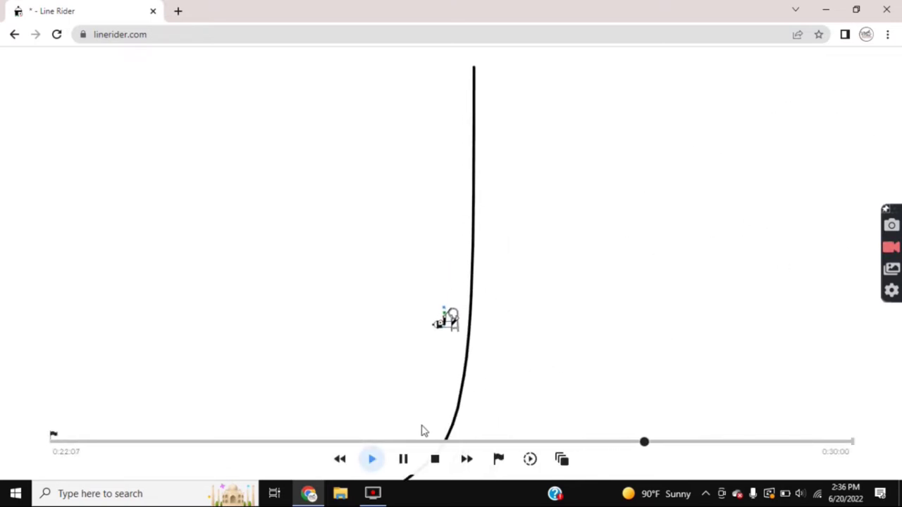
pyautogui.click(404, 462)
pyautogui.moveTo(673, 442); pyautogui.dragTo(558, 442)
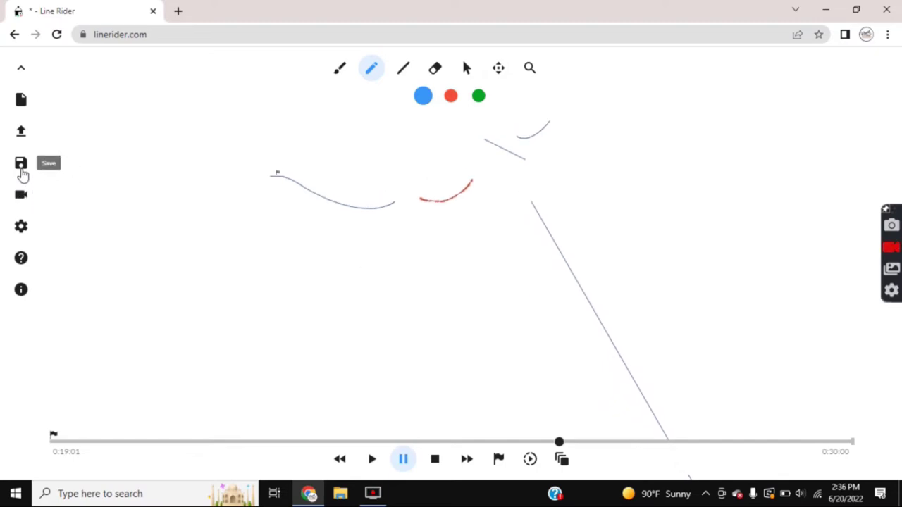
# Start a new track, discarding the unsaved changes, and draw a freehand blue gentle slope under the rider ending in a loop
pyautogui.click(20, 104)
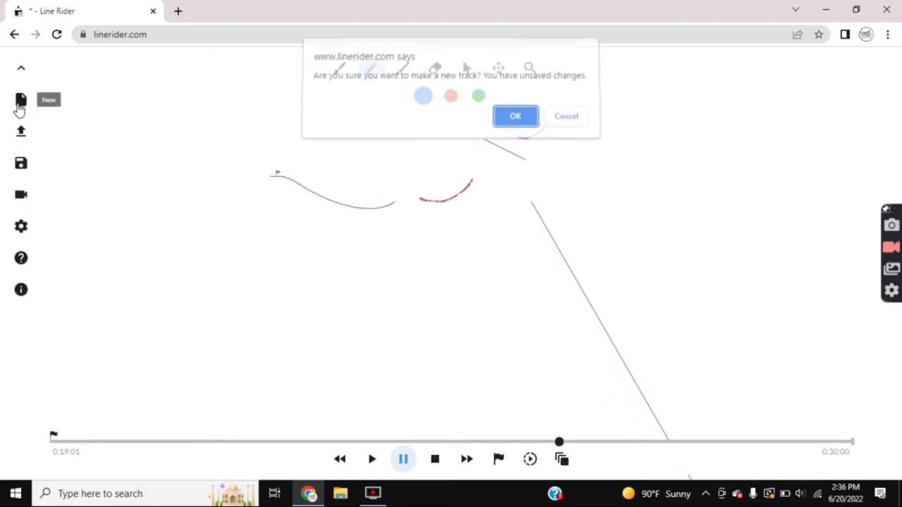
pyautogui.click(515, 121)
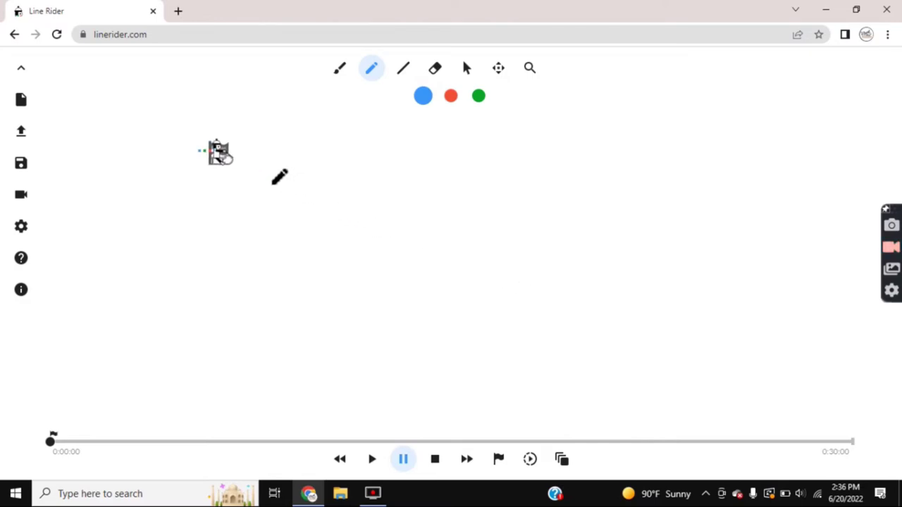
pyautogui.moveTo(196, 142); pyautogui.dragTo(241, 159)
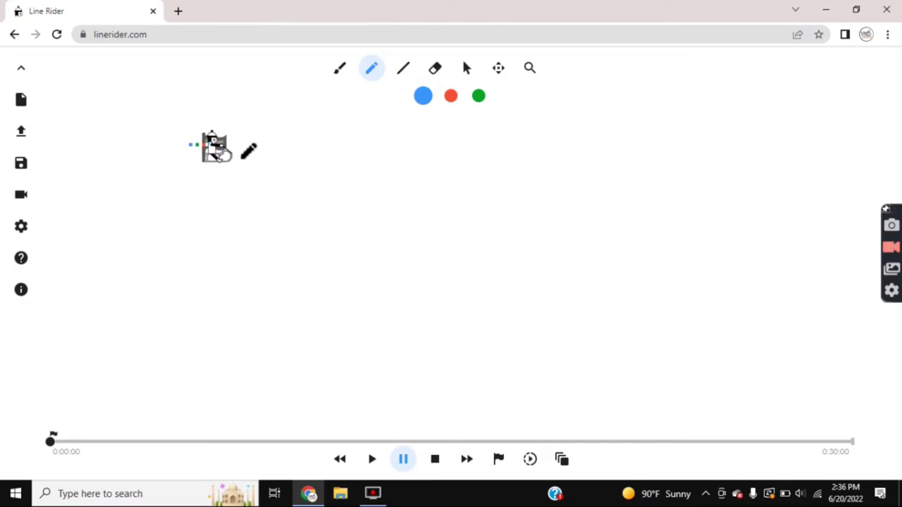
pyautogui.moveTo(348, 165)
pyautogui.mouseDown()
pyautogui.moveTo(302, 174)
pyautogui.moveTo(377, 200)
pyautogui.mouseUp()
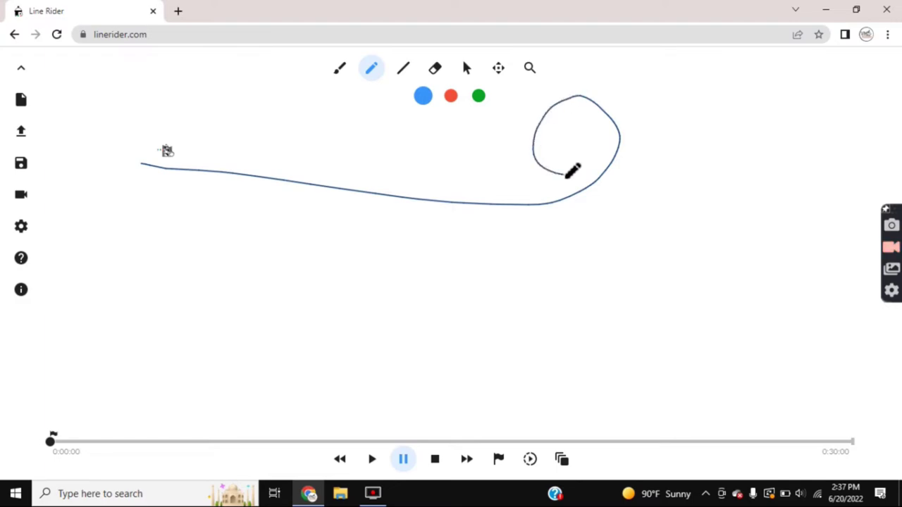
# Erase a gap in the loop's lower right entry, and play the ride to test it
pyautogui.press('e')
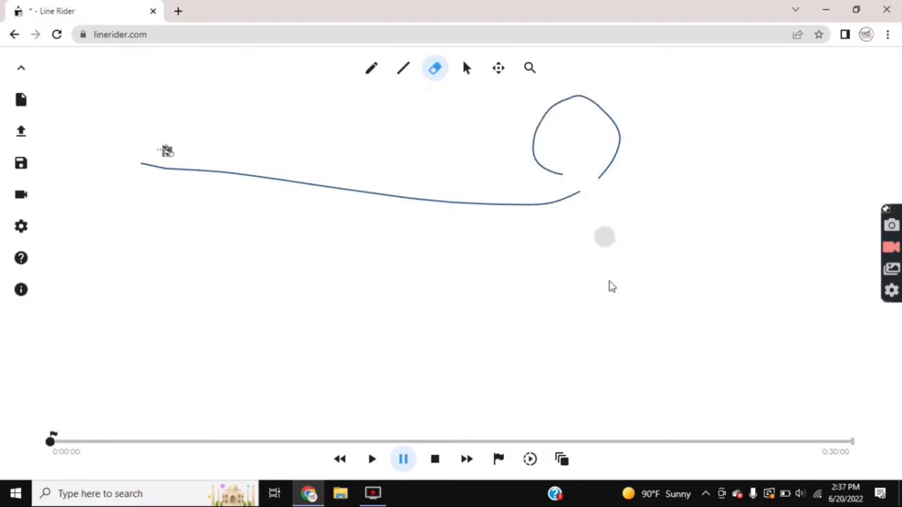
pyautogui.click(372, 461)
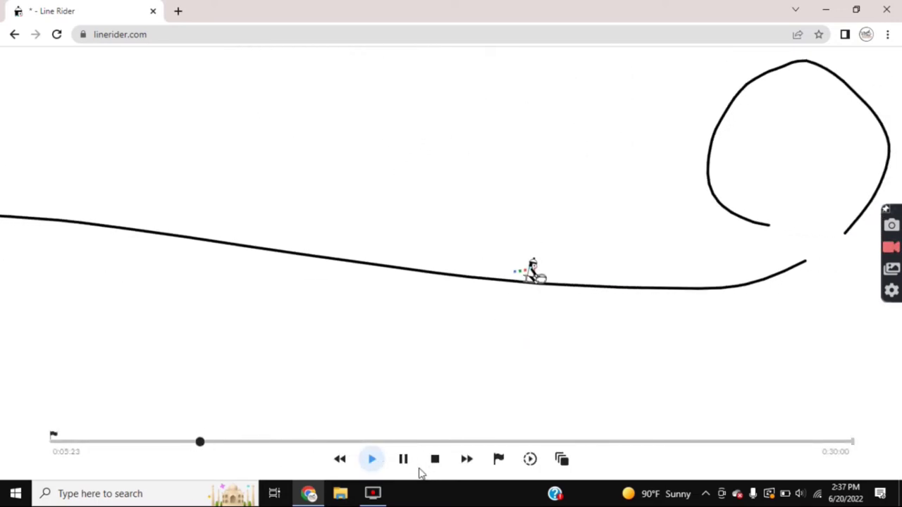
pyautogui.press('space')
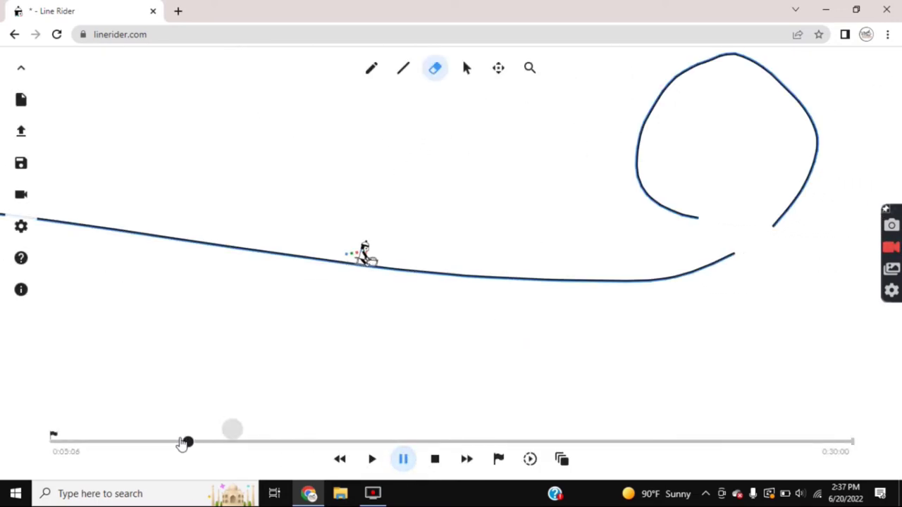
# Erase the middle of the slope and bridge the gap with one straight red acceleration line
pyautogui.scroll(-3, 396, 295)
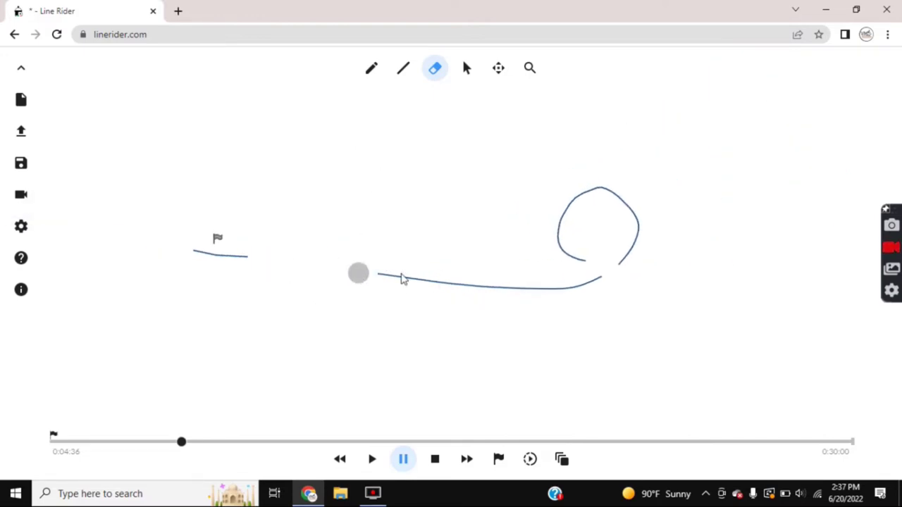
pyautogui.click(408, 83)
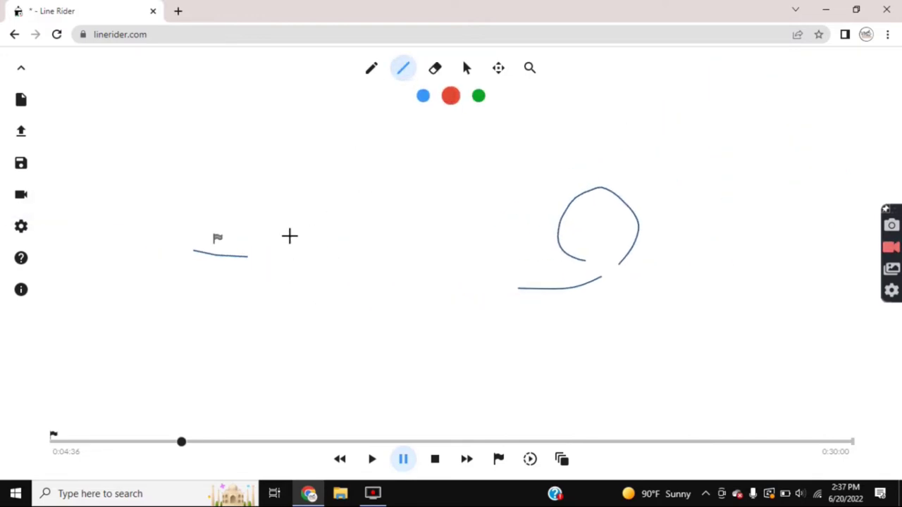
pyautogui.moveTo(246, 257); pyautogui.dragTo(520, 289)
# Scrub playback back to 0:03:01 to check how the rider approaches the loop after the red line
pyautogui.moveTo(184, 446); pyautogui.dragTo(145, 434)
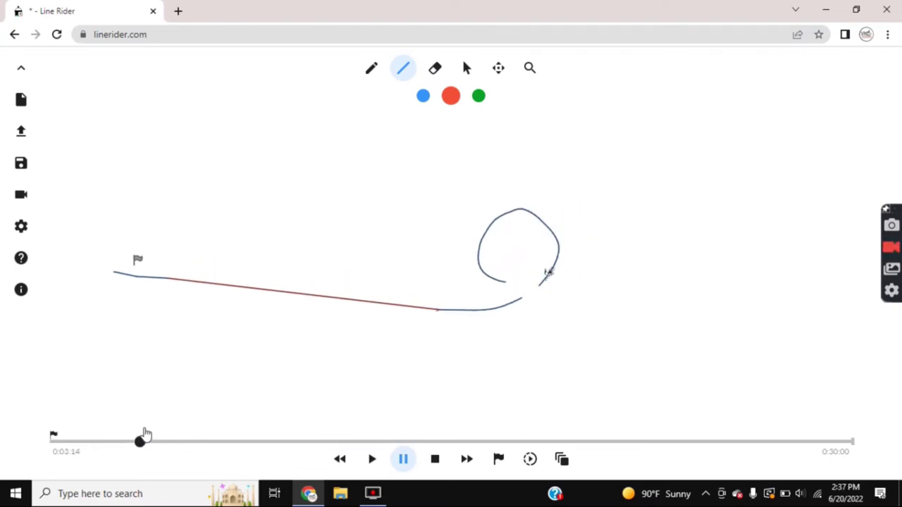
pyautogui.scroll(10, 532, 308)
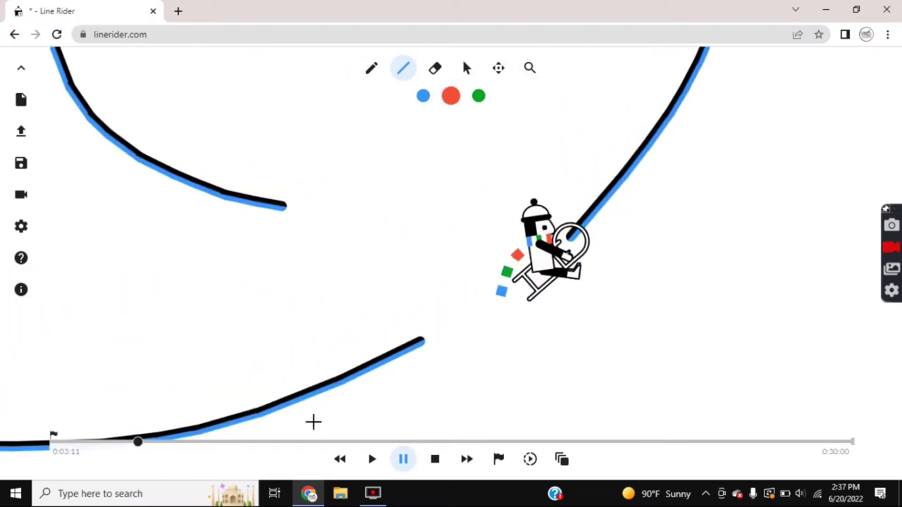
pyautogui.moveTo(147, 448); pyautogui.dragTo(137, 445)
pyautogui.scroll(-5, 503, 336)
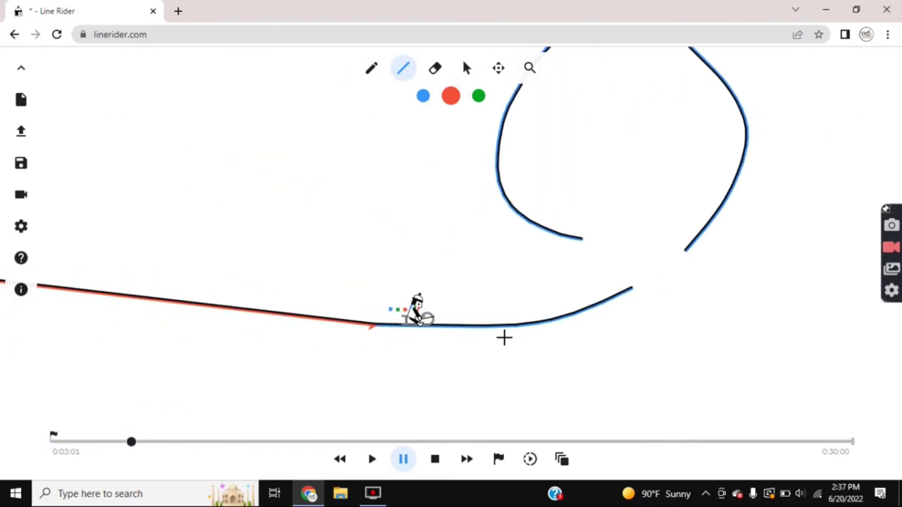
# Erase the lower end of the loop's right side and replace it with a straight blue line extending slightly further down
pyautogui.moveTo(479, 300); pyautogui.dragTo(405, 347)
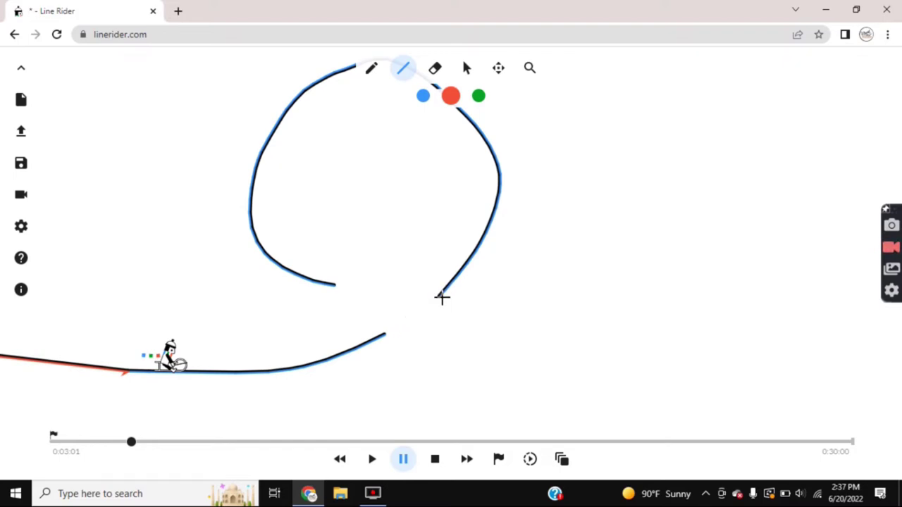
pyautogui.scroll(2, 468, 199)
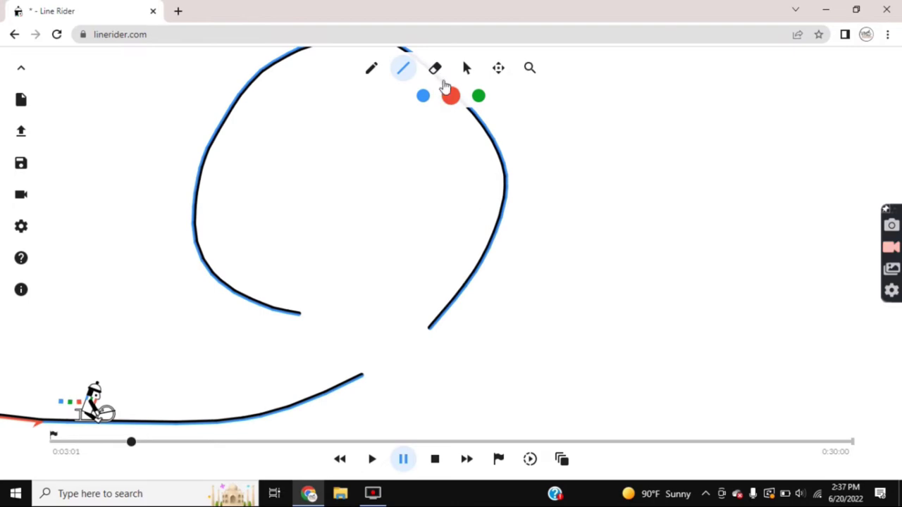
pyautogui.click(434, 68)
pyautogui.moveTo(447, 282)
pyautogui.mouseDown()
pyautogui.moveTo(425, 339)
pyautogui.moveTo(464, 292)
pyautogui.mouseUp()
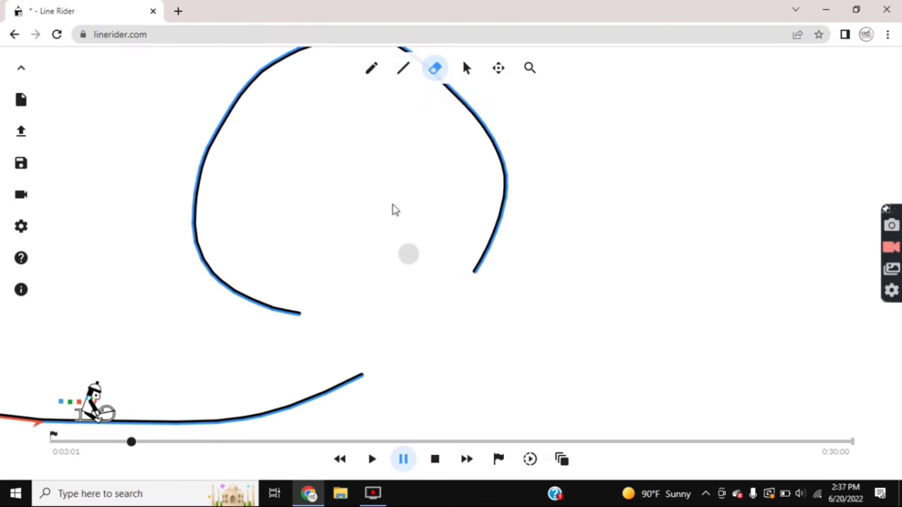
pyautogui.click(403, 68)
pyautogui.click(423, 98)
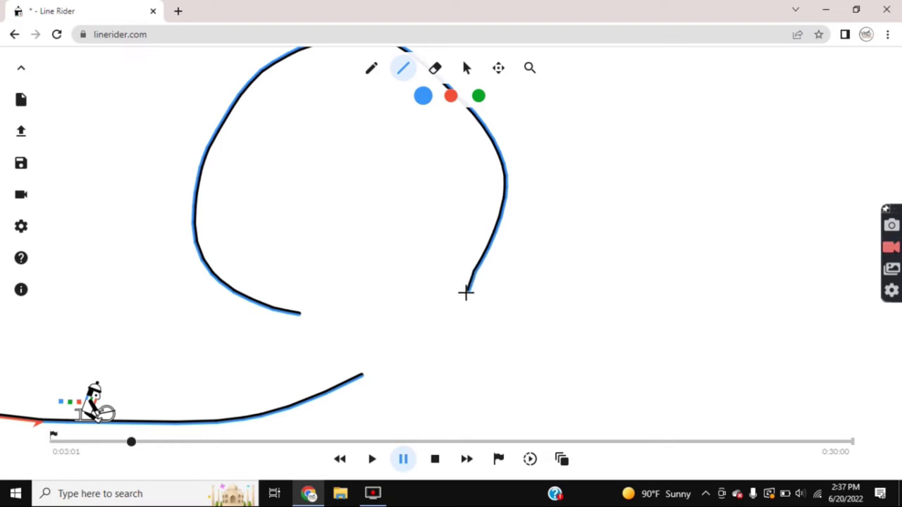
pyautogui.moveTo(453, 316)
pyautogui.mouseDown()
pyautogui.moveTo(430, 342)
pyautogui.moveTo(434, 333)
pyautogui.mouseUp()
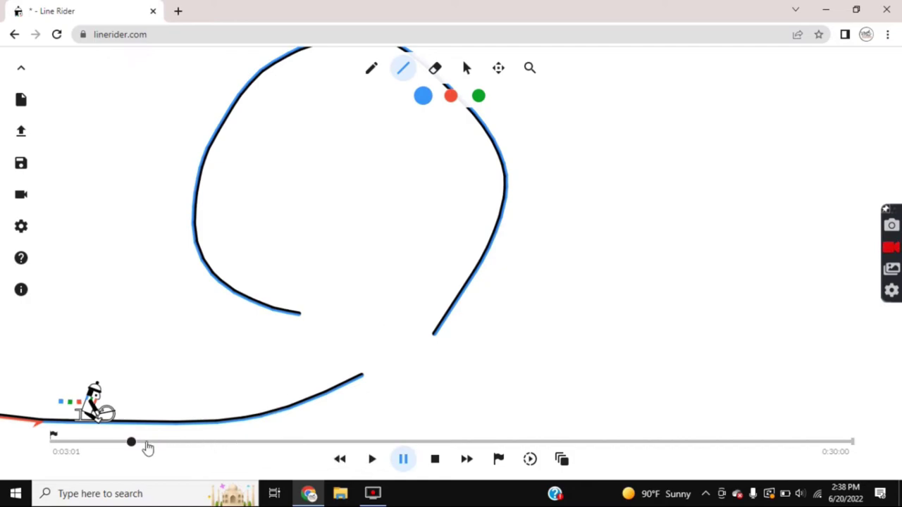
# Scrub playback to 0:03:09 and shift both ends of the loop's lower right straight line slightly outward with the Select tool
pyautogui.moveTo(148, 448); pyautogui.dragTo(143, 443)
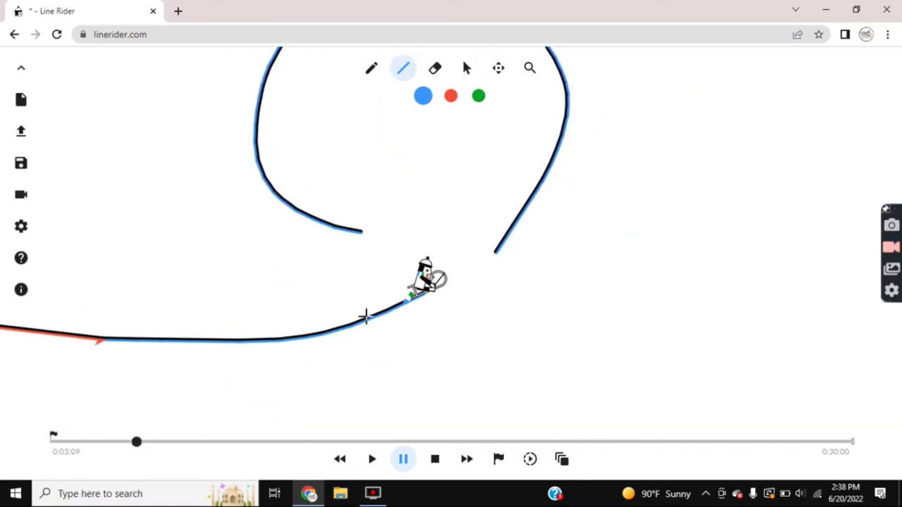
pyautogui.scroll(5, 504, 172)
pyautogui.click(466, 67)
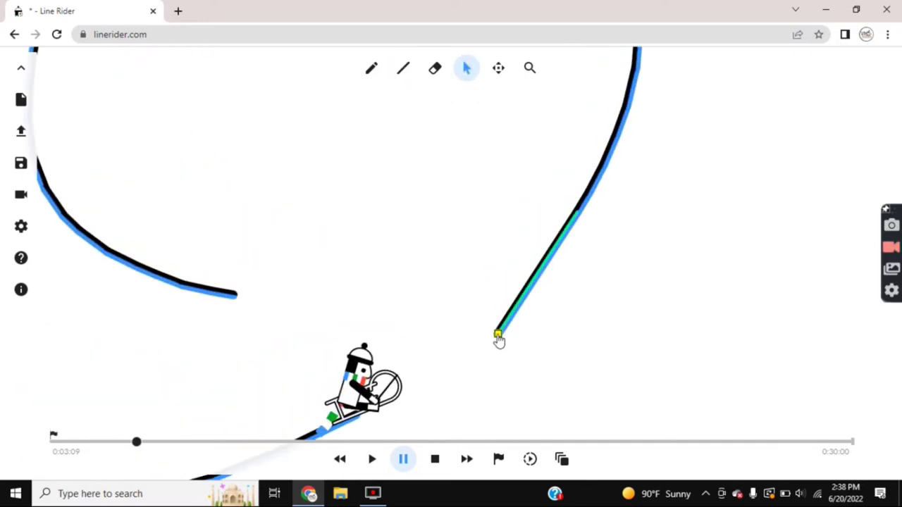
pyautogui.moveTo(498, 341); pyautogui.dragTo(514, 352)
pyautogui.moveTo(578, 212)
pyautogui.mouseDown()
pyautogui.moveTo(604, 202)
pyautogui.moveTo(606, 173)
pyautogui.moveTo(620, 173)
pyautogui.moveTo(617, 143)
pyautogui.moveTo(627, 141)
pyautogui.moveTo(602, 218)
pyautogui.moveTo(597, 211)
pyautogui.moveTo(599, 221)
pyautogui.moveTo(587, 221)
pyautogui.mouseUp()
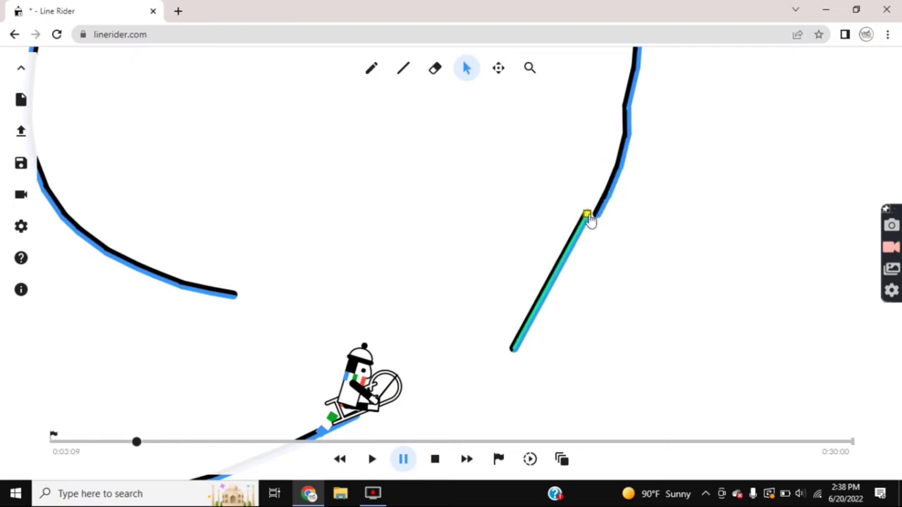
pyautogui.click(602, 302)
pyautogui.scroll(-3, 595, 345)
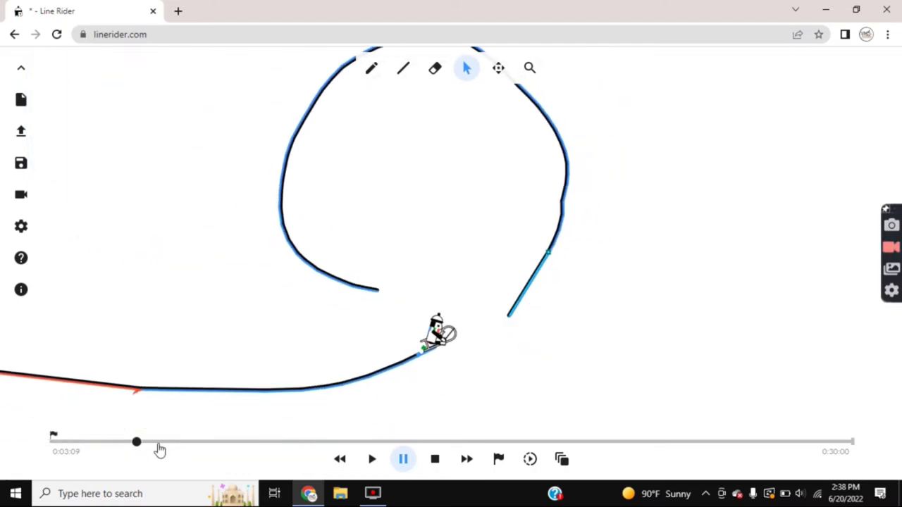
# Scrub playback around the loop entry to check the rider's path, and erase the uneven lower part of the loop's right side
pyautogui.moveTo(157, 445); pyautogui.dragTo(139, 435)
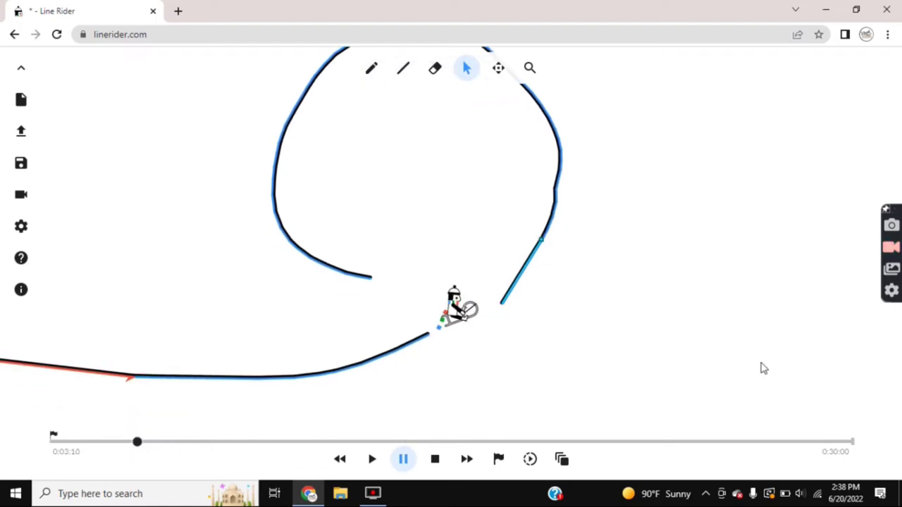
pyautogui.click(884, 248)
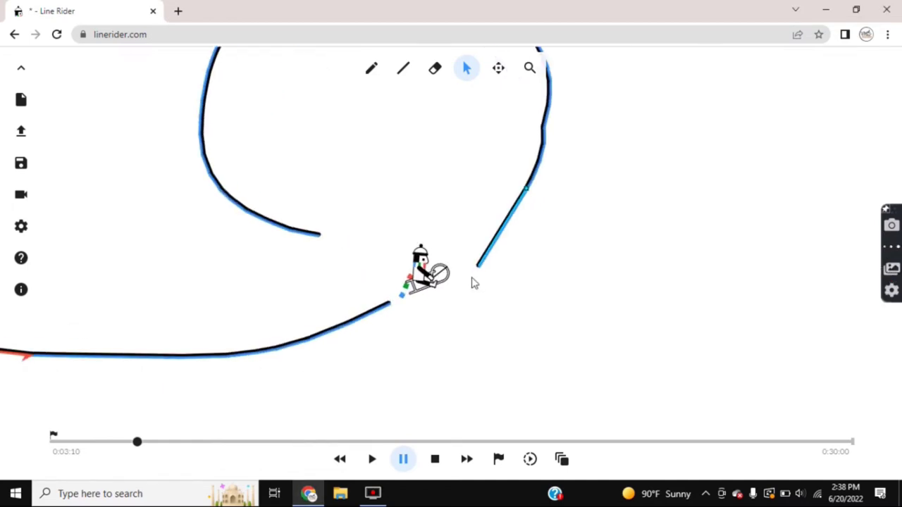
pyautogui.moveTo(137, 442); pyautogui.dragTo(129, 442)
pyautogui.scroll(-5, 376, 339)
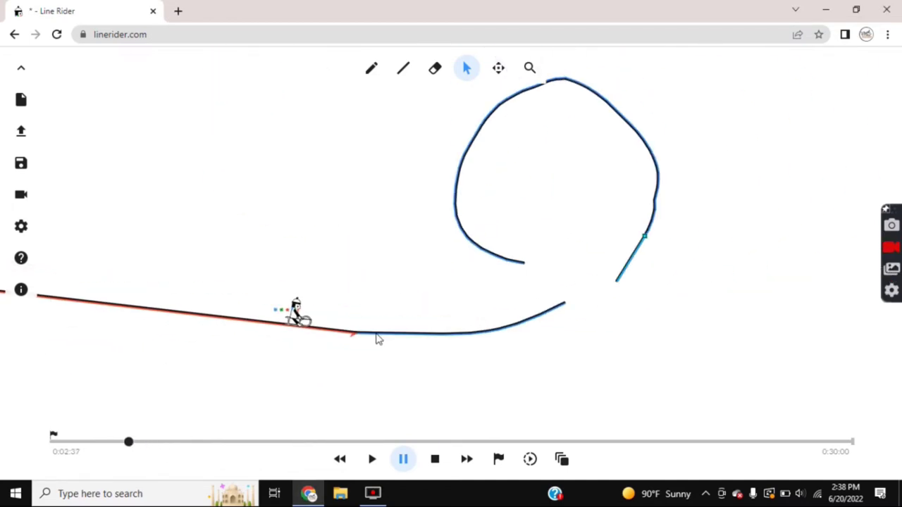
pyautogui.click(435, 68)
pyautogui.moveTo(494, 298); pyautogui.dragTo(528, 235)
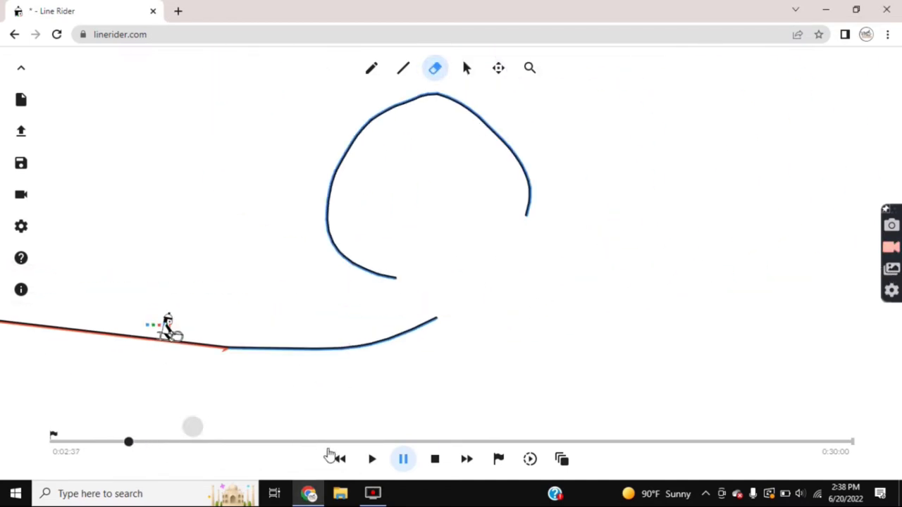
# Rebuild the loop's lower right side with a straight blue line, and shorten the red acceleration line by extending the blue slope back
pyautogui.click(402, 68)
pyautogui.moveTo(143, 442); pyautogui.dragTo(114, 443)
pyautogui.press('m')
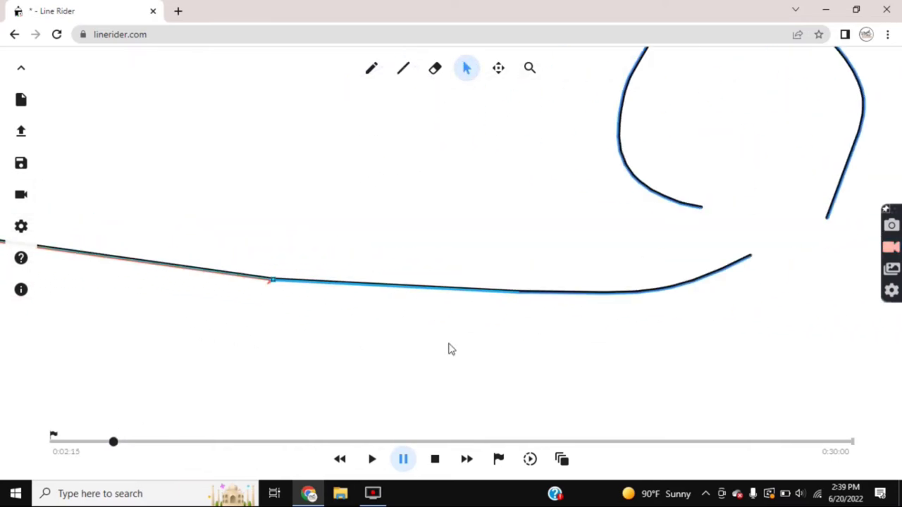
# Test the ride into the loop and move the lower end of its straight right side to suit the rider's path
pyautogui.click(373, 460)
pyautogui.click(403, 460)
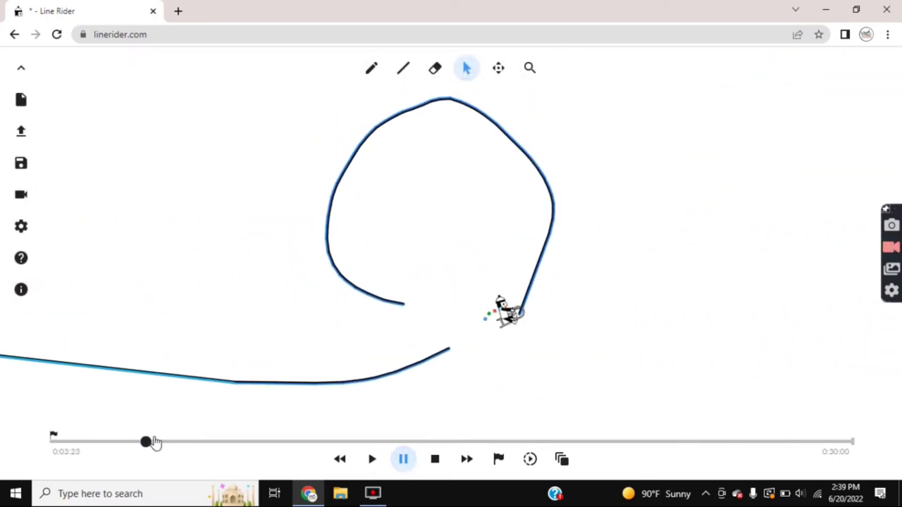
pyautogui.scroll(3, 451, 369)
pyautogui.moveTo(540, 314); pyautogui.dragTo(530, 307)
pyautogui.moveTo(141, 446); pyautogui.dragTo(144, 446)
pyautogui.moveTo(557, 287); pyautogui.dragTo(569, 272)
pyautogui.moveTo(144, 448); pyautogui.dragTo(142, 443)
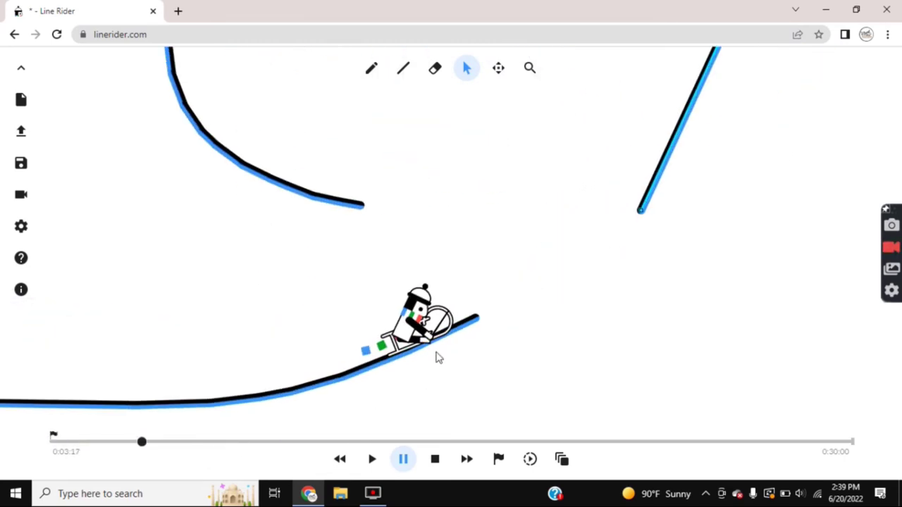
# Try to rebuild the loop's right side with a straight blue line and a freehand curve joining the upper arc
pyautogui.press('e')
pyautogui.click(404, 68)
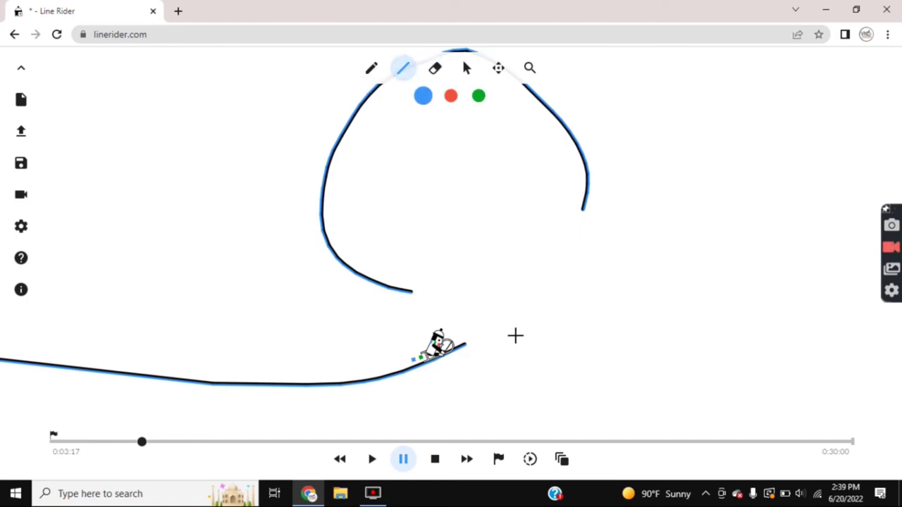
pyautogui.moveTo(515, 336)
pyautogui.mouseDown()
pyautogui.moveTo(586, 227)
pyautogui.moveTo(583, 156)
pyautogui.mouseUp()
pyautogui.press('e')
pyautogui.click(373, 69)
pyautogui.moveTo(586, 228); pyautogui.dragTo(580, 147)
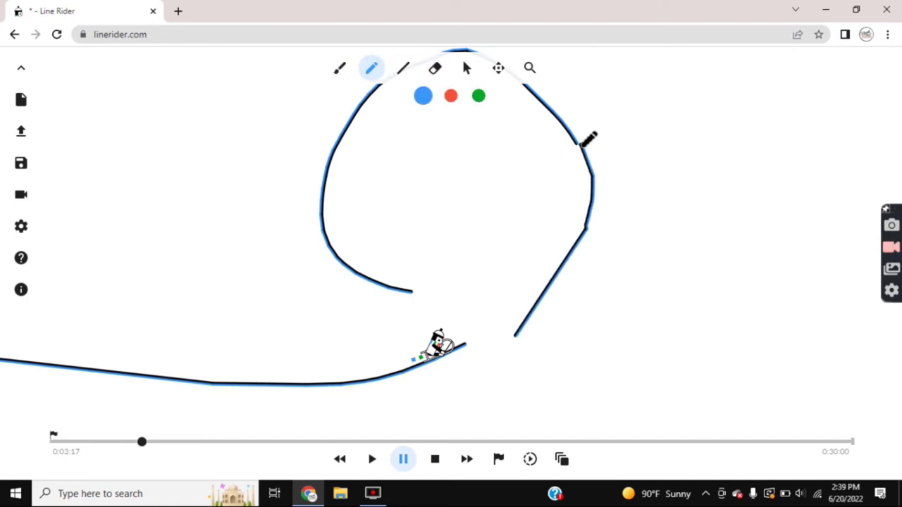
pyautogui.hotkey('ctrl', 'z')
pyautogui.moveTo(586, 228); pyautogui.dragTo(577, 144)
pyautogui.hotkey('ctrl', 'z')
pyautogui.hotkey('ctrl', 'z')
# Erase the entire blue loop beyond the ramp and choose the Pencil with red acceleration lines
pyautogui.moveTo(142, 442)
pyautogui.mouseDown()
pyautogui.moveTo(158, 440)
pyautogui.moveTo(151, 429)
pyautogui.moveTo(169, 419)
pyautogui.moveTo(148, 417)
pyautogui.mouseUp()
pyautogui.click(435, 69)
pyautogui.moveTo(564, 203)
pyautogui.mouseDown()
pyautogui.moveTo(566, 175)
pyautogui.moveTo(511, 100)
pyautogui.moveTo(387, 302)
pyautogui.moveTo(454, 356)
pyautogui.mouseUp()
pyautogui.press('q')
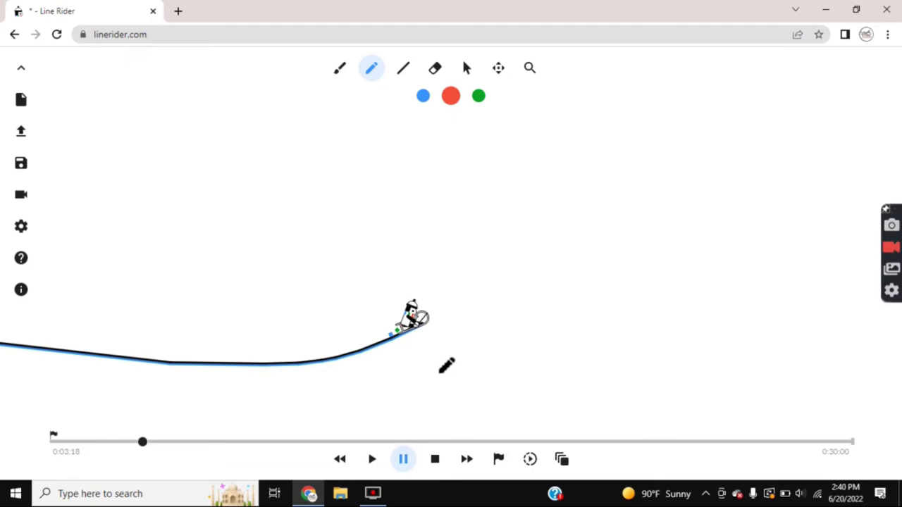
# Try a freehand red acceleration loop beyond the blue ramp from 0:03:17, and undo it after checking the ride
pyautogui.moveTo(159, 443); pyautogui.dragTo(140, 447)
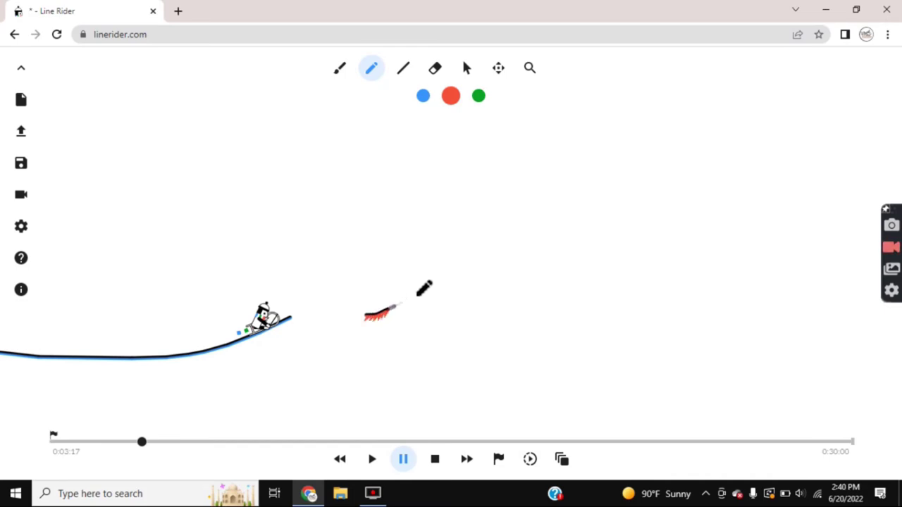
pyautogui.moveTo(424, 288)
pyautogui.mouseDown()
pyautogui.moveTo(441, 153)
pyautogui.moveTo(332, 86)
pyautogui.moveTo(270, 127)
pyautogui.moveTo(257, 202)
pyautogui.moveTo(273, 244)
pyautogui.mouseUp()
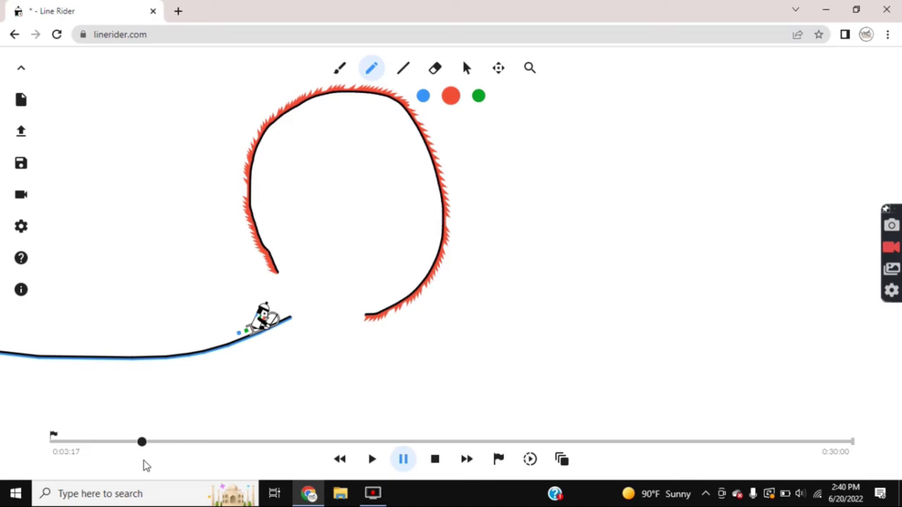
pyautogui.moveTo(144, 458)
pyautogui.mouseDown()
pyautogui.moveTo(159, 459)
pyautogui.moveTo(144, 456)
pyautogui.mouseUp()
pyautogui.hotkey('ctrl', 'z')
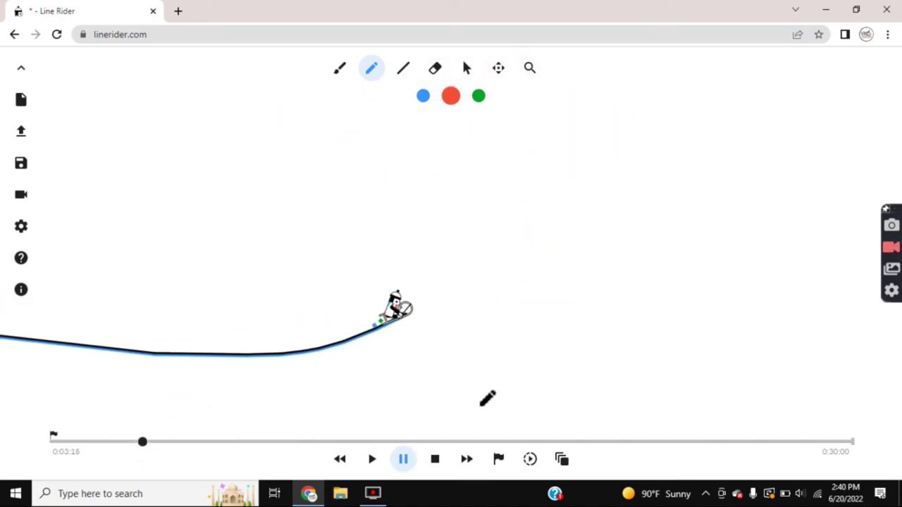
# Draw a wider freehand red acceleration loop with a gentler entry past the blue ramp, and scrub playback to 0:03:28
pyautogui.moveTo(461, 325)
pyautogui.mouseDown()
pyautogui.moveTo(647, 221)
pyautogui.moveTo(641, 69)
pyautogui.moveTo(424, 28)
pyautogui.moveTo(358, 130)
pyautogui.moveTo(382, 237)
pyautogui.mouseUp()
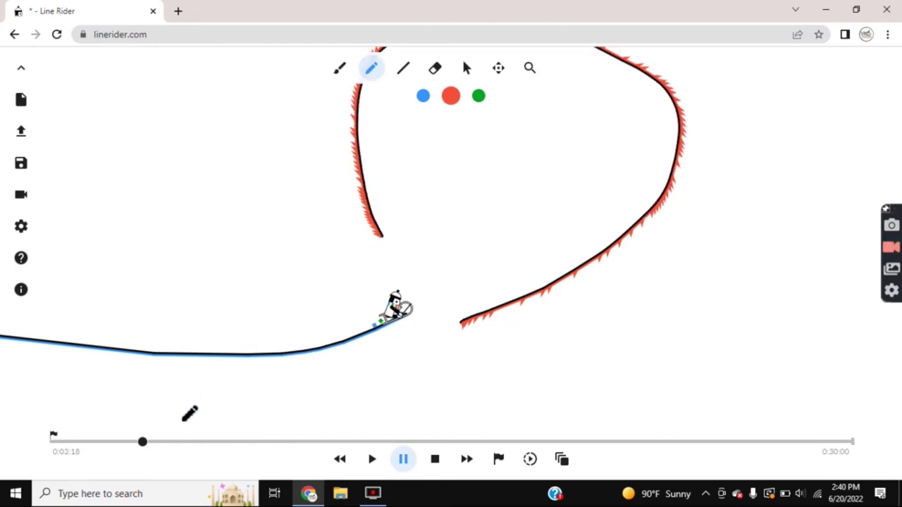
pyautogui.moveTo(150, 444); pyautogui.dragTo(124, 414)
pyautogui.moveTo(137, 445); pyautogui.dragTo(150, 449)
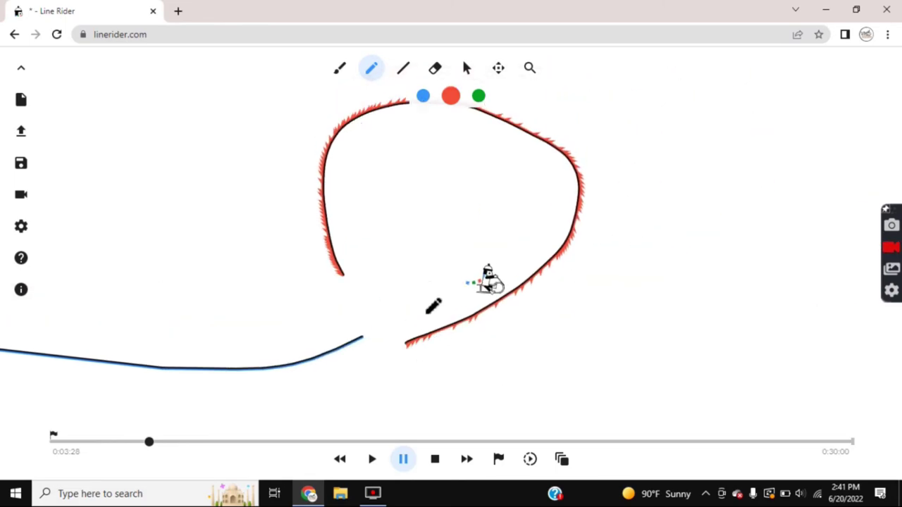
# Play the ride through the red loop, and scrub back to 0:04:17 to examine the rider at the loop's top
pyautogui.click(372, 466)
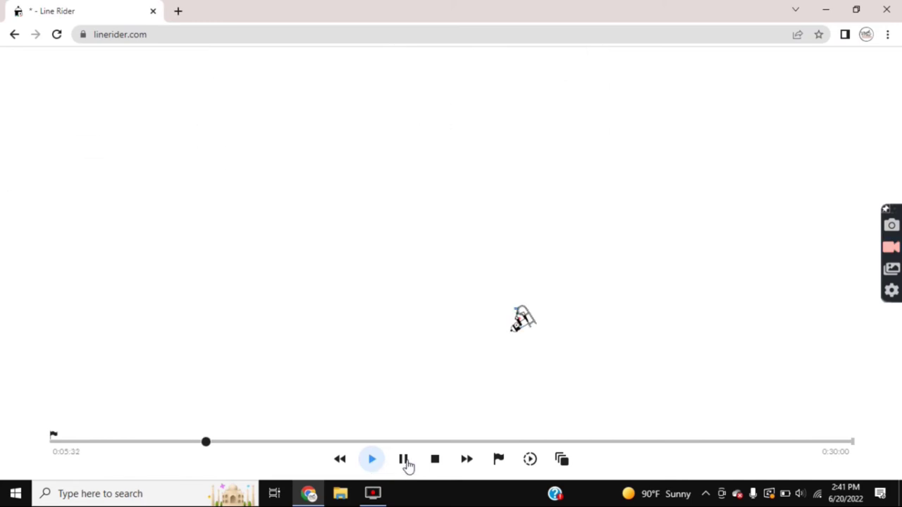
pyautogui.click(404, 461)
pyautogui.moveTo(207, 442)
pyautogui.mouseDown()
pyautogui.moveTo(130, 438)
pyautogui.moveTo(176, 433)
pyautogui.moveTo(153, 420)
pyautogui.moveTo(134, 425)
pyautogui.moveTo(166, 422)
pyautogui.mouseUp()
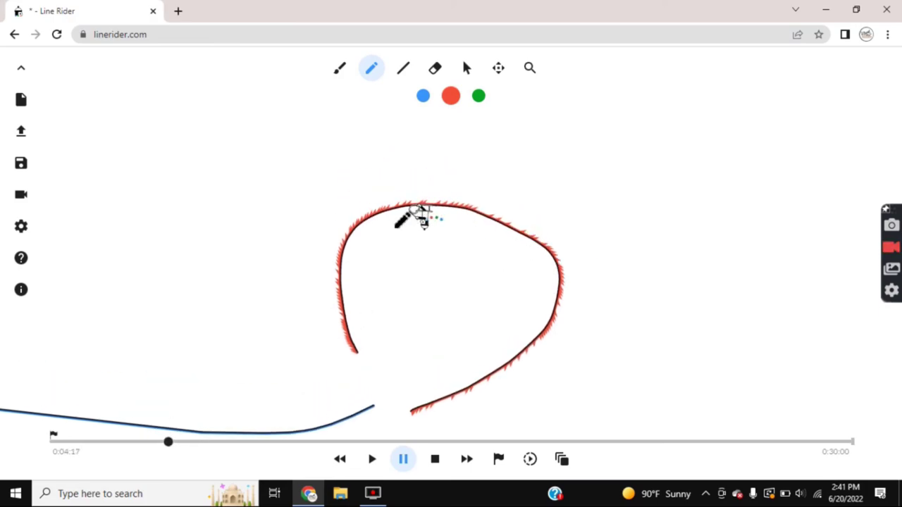
pyautogui.moveTo(378, 365); pyautogui.dragTo(301, 272)
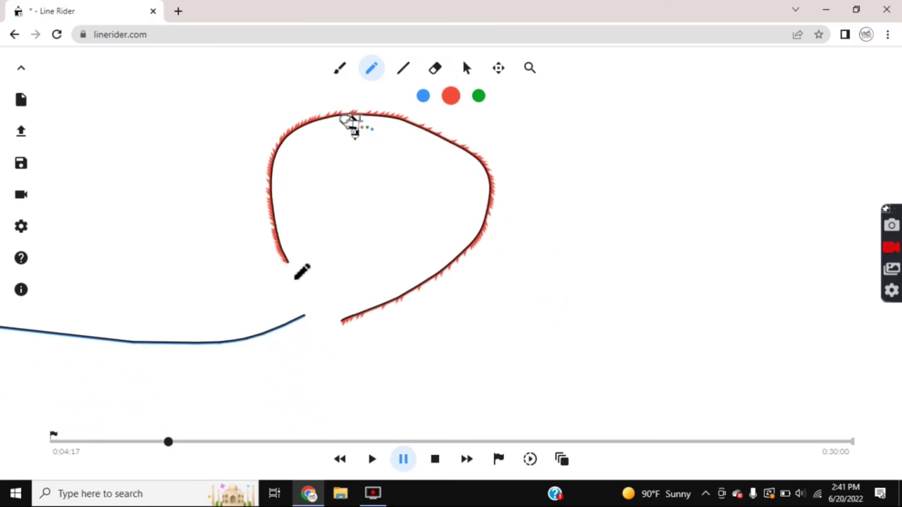
# Replay the ride from the start, review the loop at 0:04:26 and 0:03:26, and switch the Pencil to blue lines
pyautogui.moveTo(180, 444); pyautogui.dragTo(49, 380)
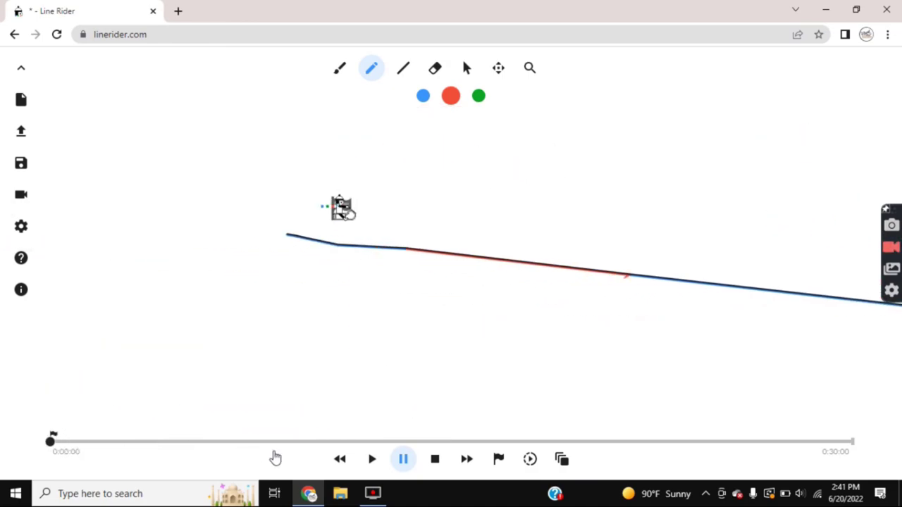
pyautogui.click(370, 462)
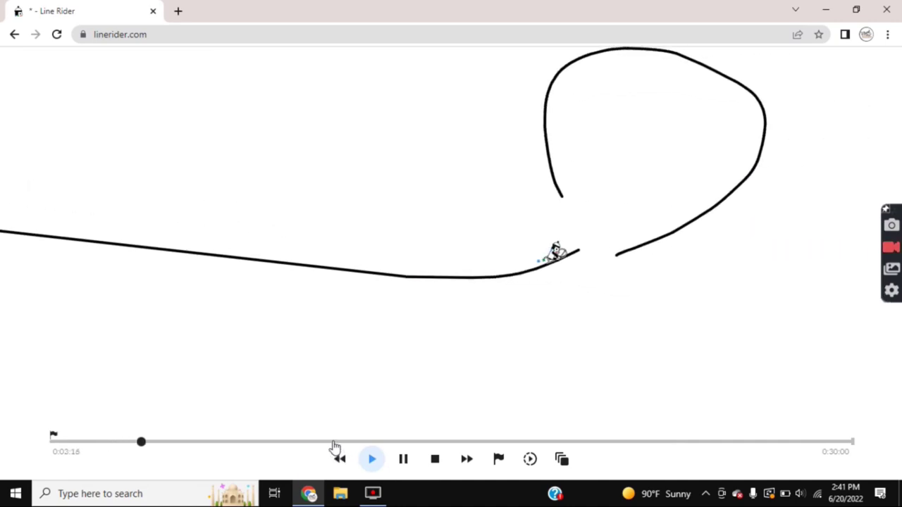
pyautogui.click(403, 459)
pyautogui.moveTo(202, 442); pyautogui.dragTo(175, 442)
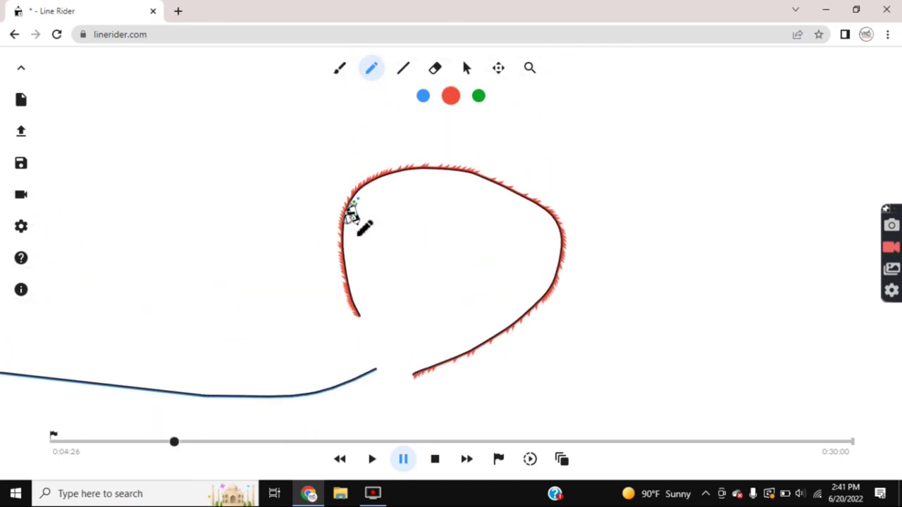
pyautogui.click(423, 99)
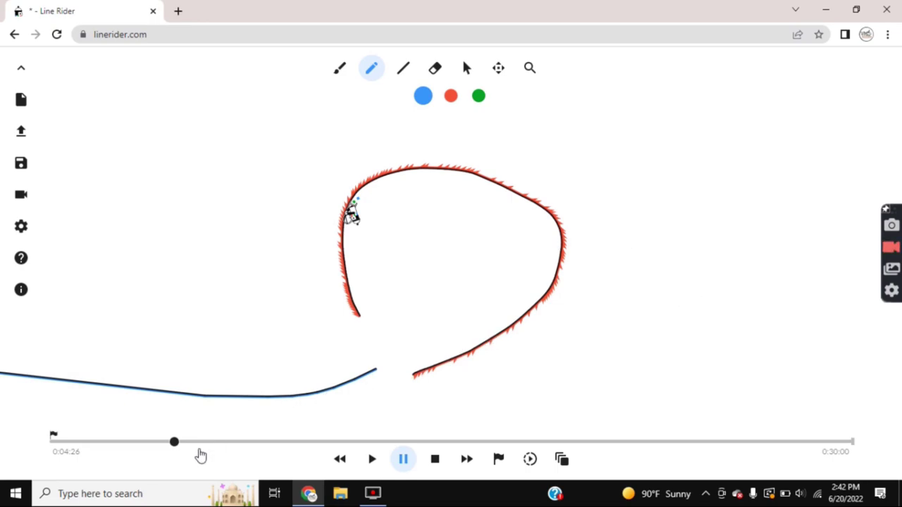
pyautogui.moveTo(174, 442); pyautogui.dragTo(152, 399)
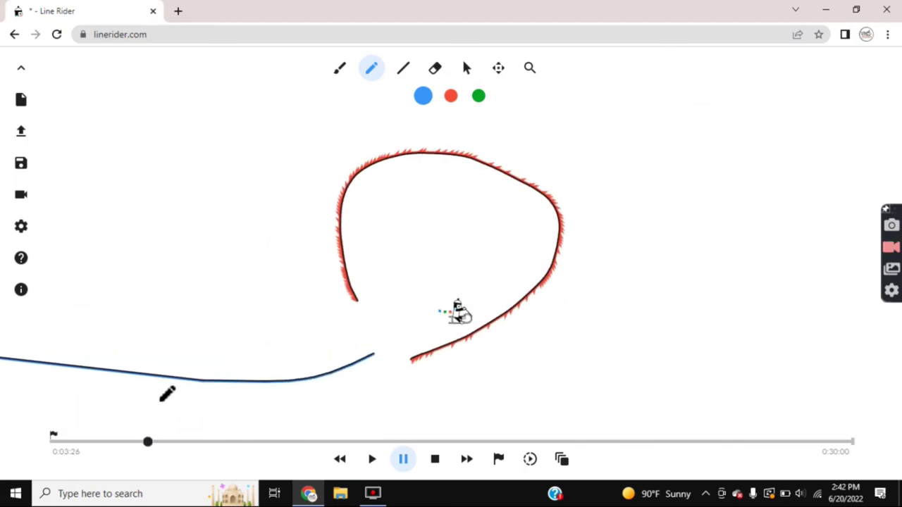